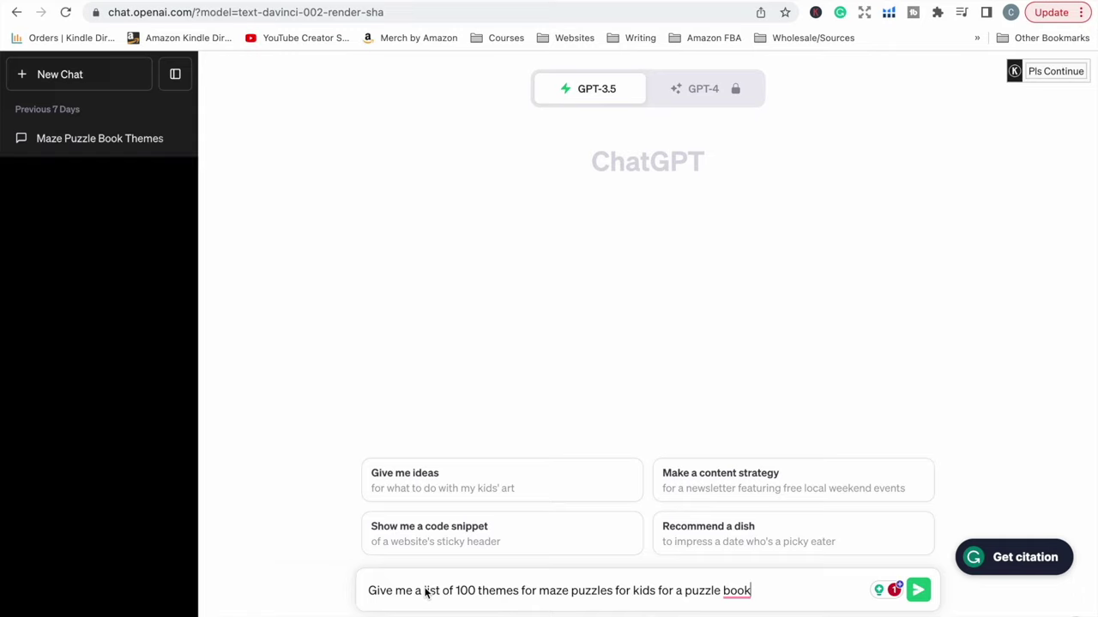
# - Send ChatGPT the request for 100 maze puzzle themes for kids
pyautogui.press('Return')
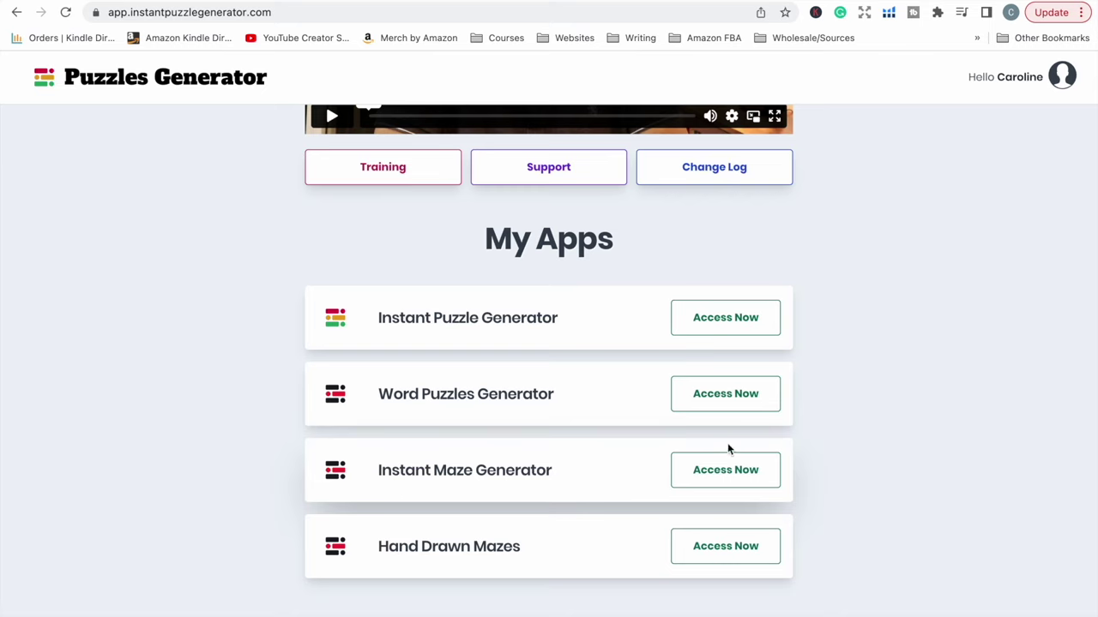
# - Create a collection named 'Kids Mazes' in Instant Maze Generator
pyautogui.click(729, 471)
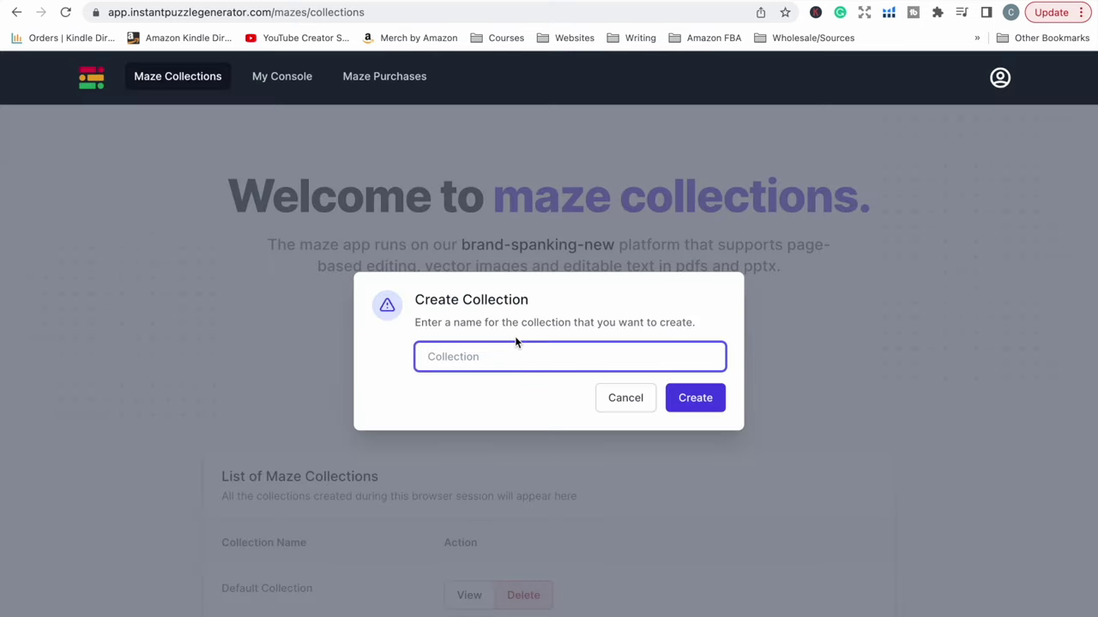
pyautogui.write('Kids Mazes')
pyautogui.click(695, 397)
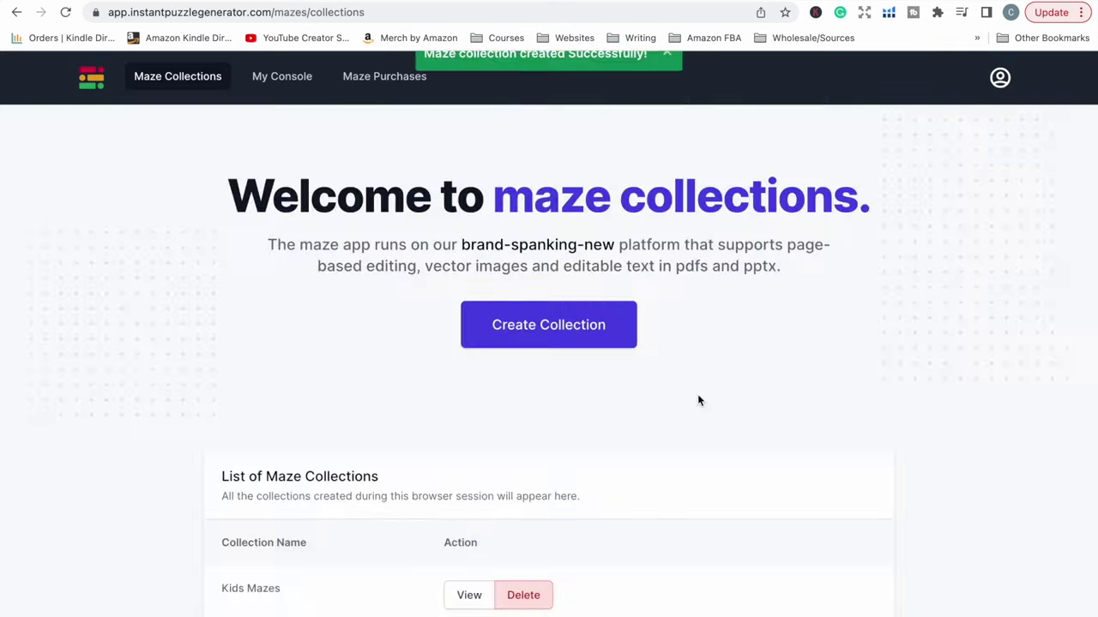
# - Open the Kids Mazes collection in the editor and browse the maze styles
pyautogui.scroll(-2, 526, 491)
pyautogui.click(468, 488)
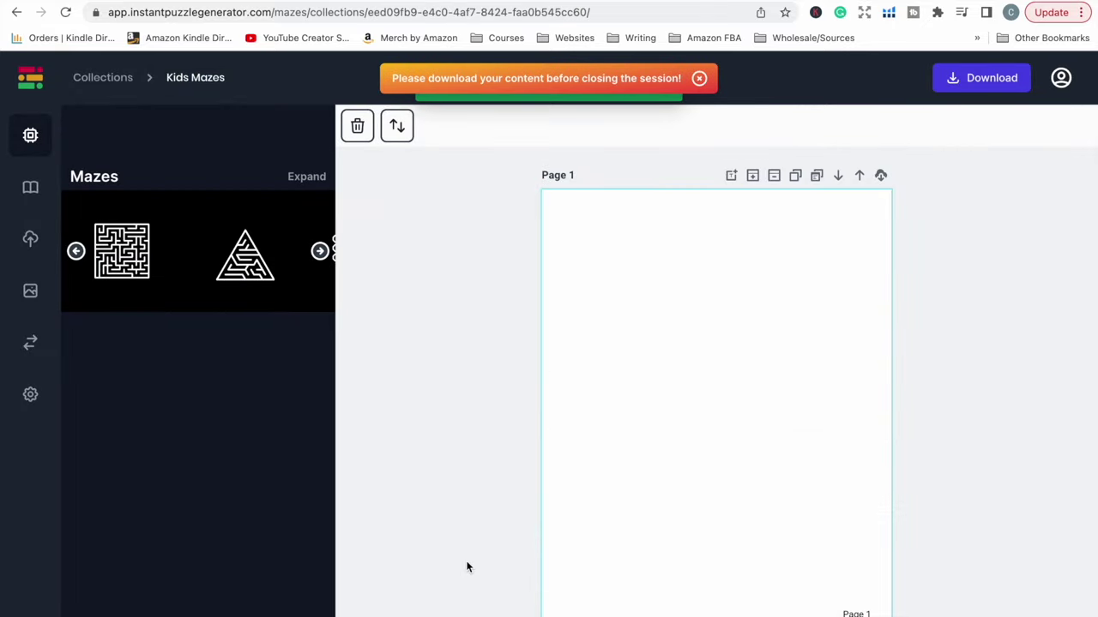
pyautogui.click(319, 252)
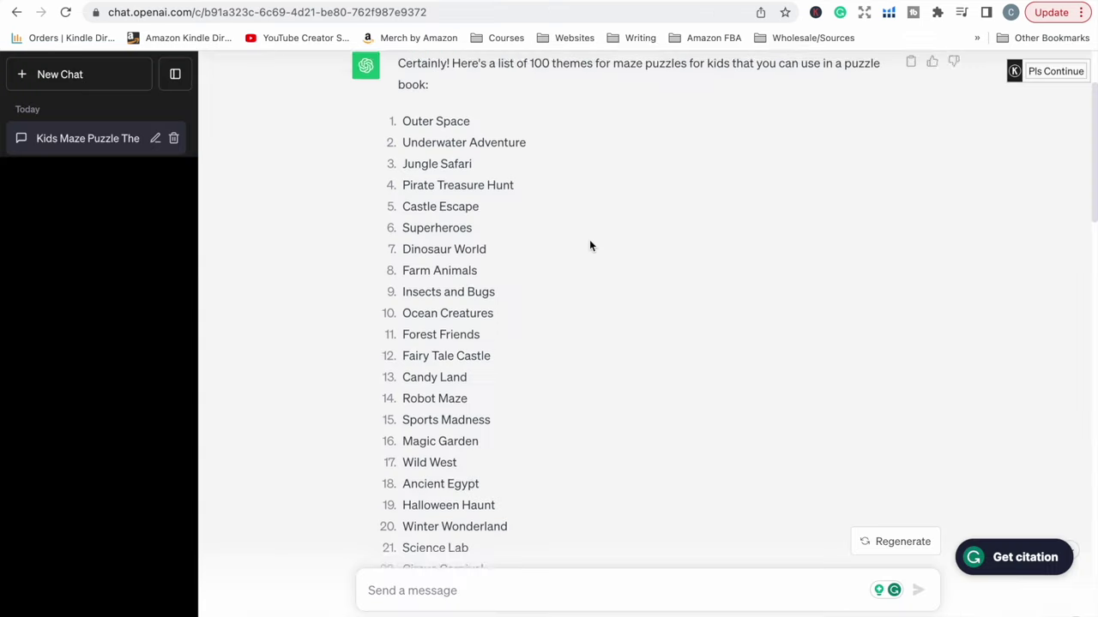
pyautogui.scroll(-1, 589, 239)
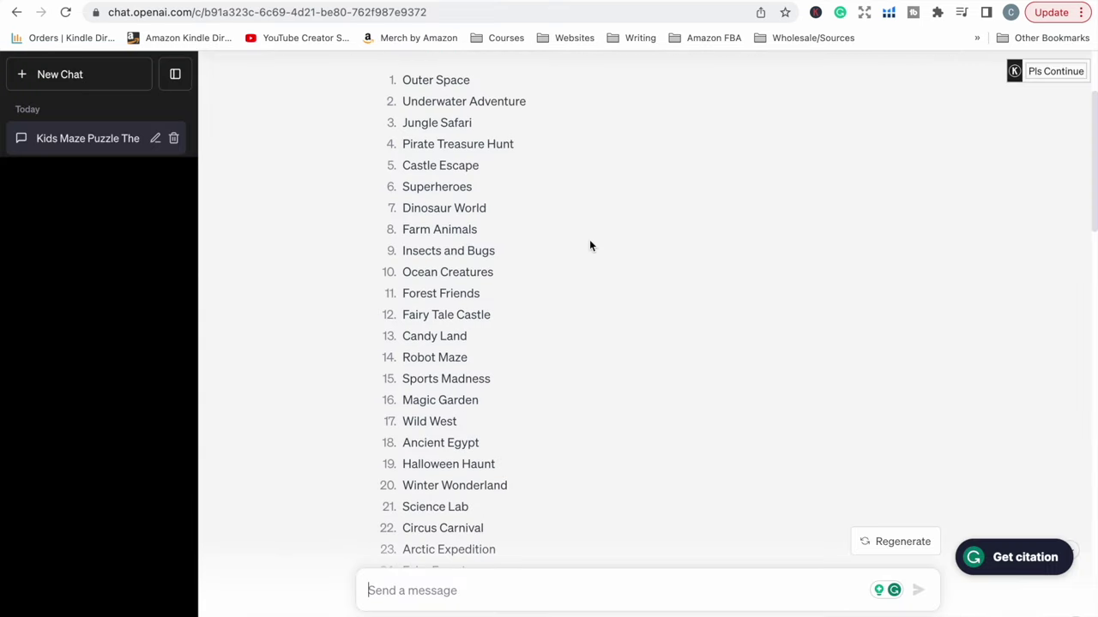
# - Set the Kids Mazes page numbering format to No Numbering
pyautogui.click(458, 2)
pyautogui.click(601, 24)
pyautogui.click(451, 3)
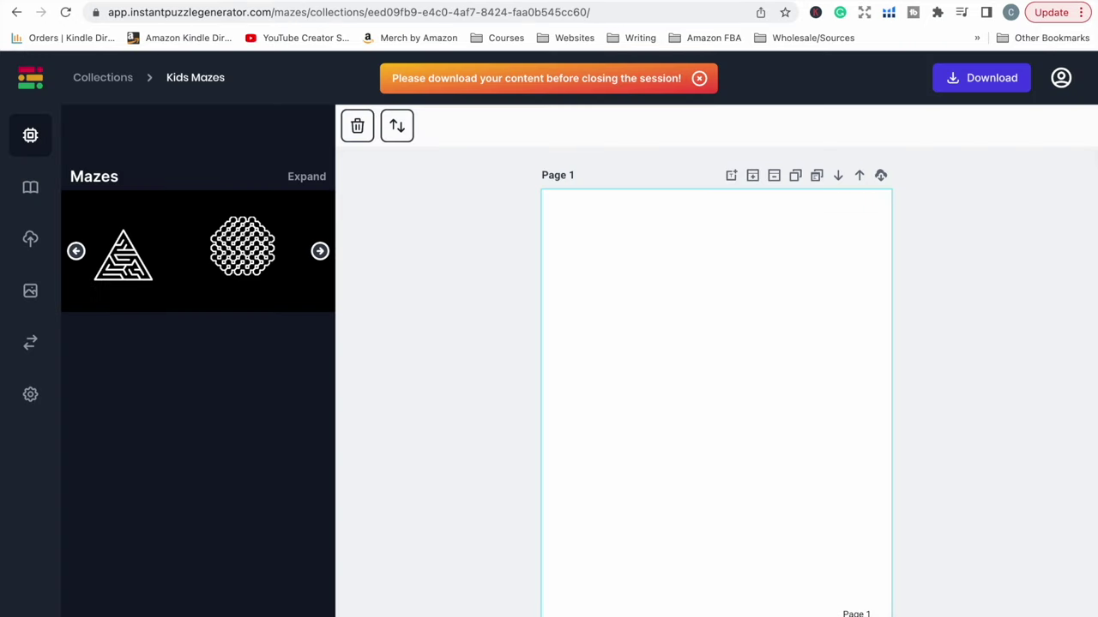
pyautogui.click(30, 394)
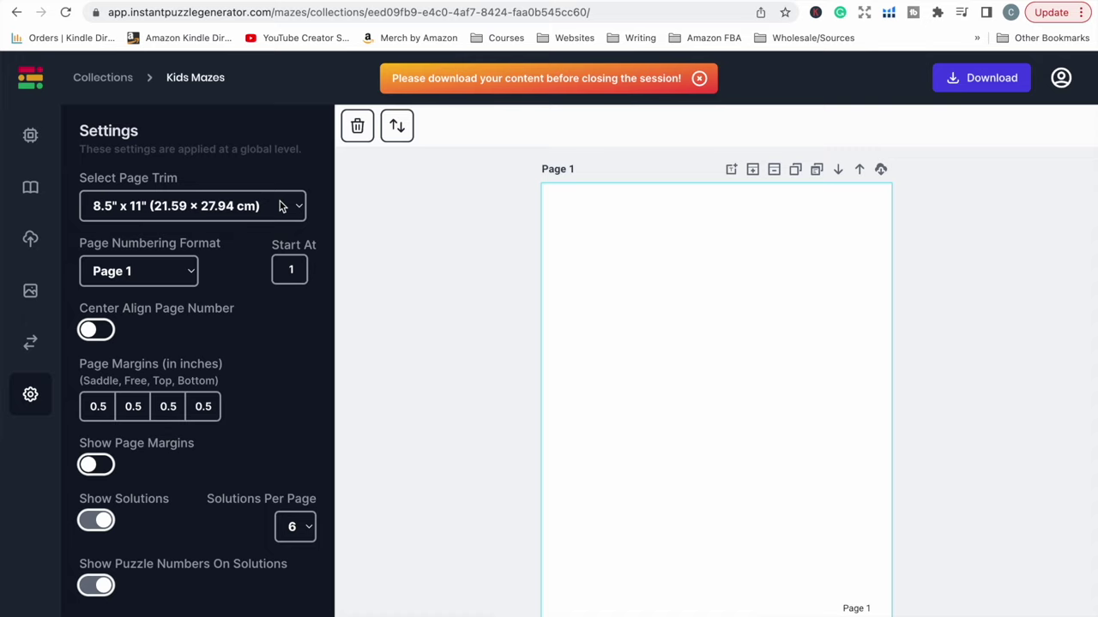
pyautogui.click(192, 271)
pyautogui.click(189, 249)
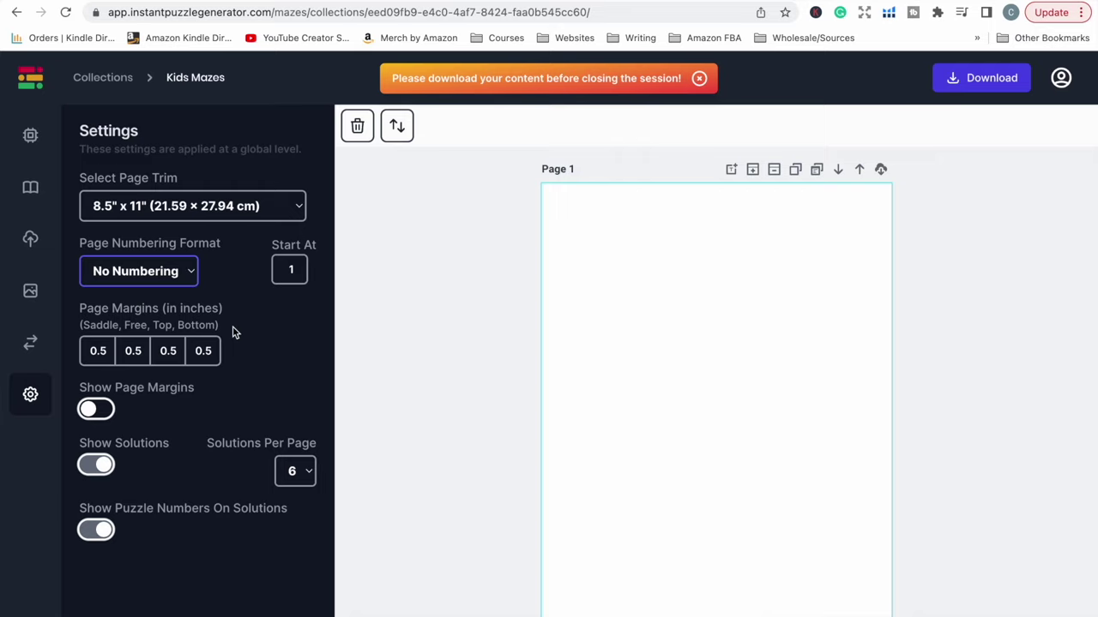
# - Advance the Mazes carousel to the circular maze style
pyautogui.click(32, 136)
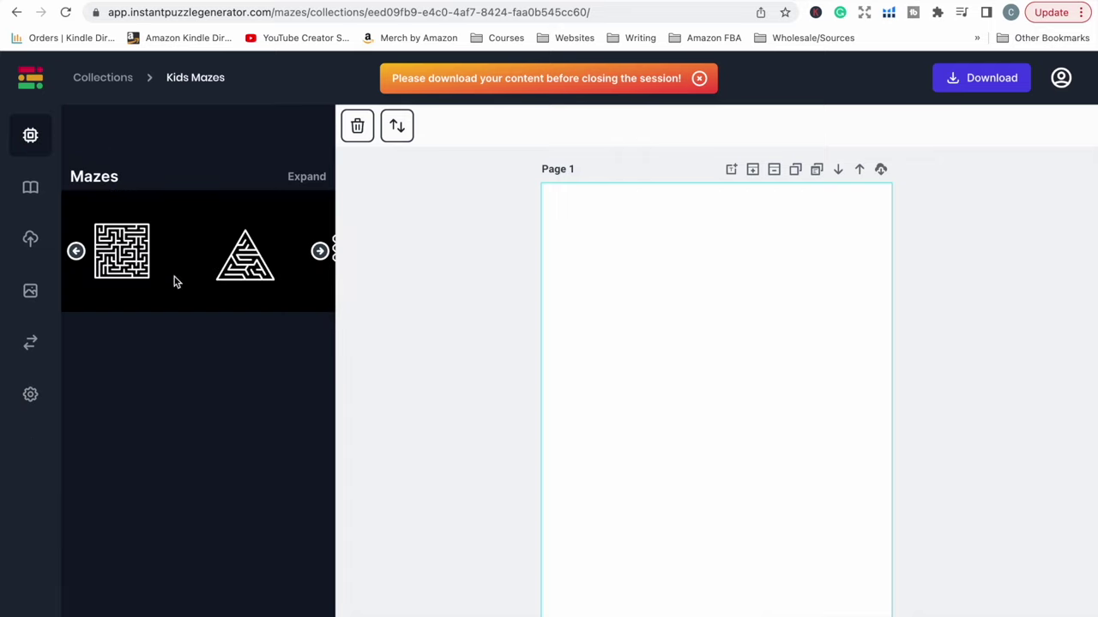
pyautogui.click(319, 251)
pyautogui.click(319, 251)
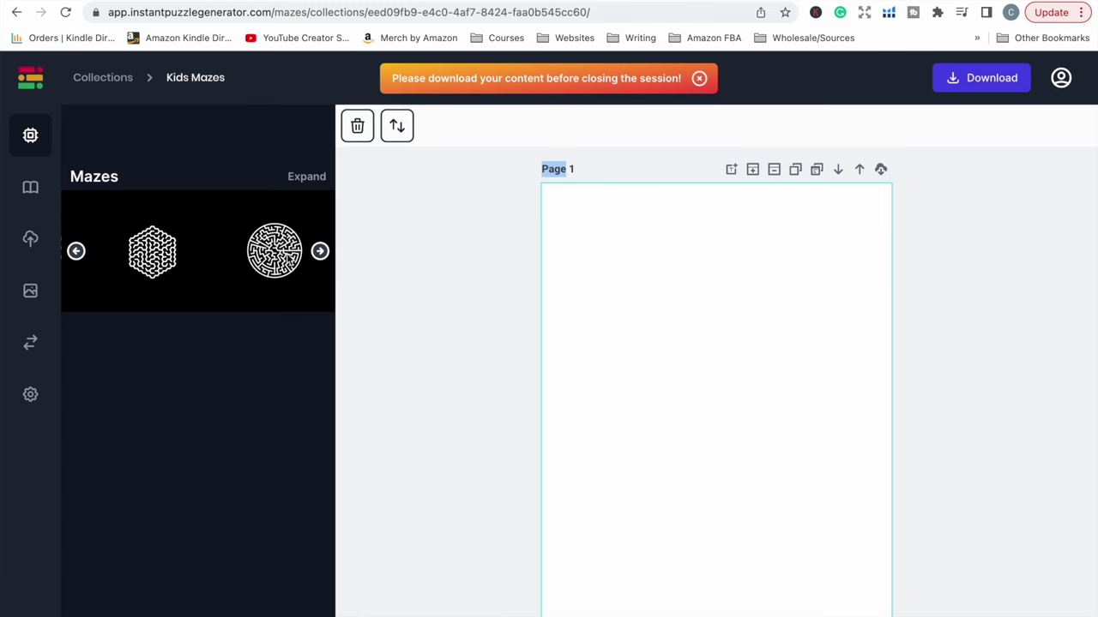
# - Place a circular maze on Page 1, lower its complexity to 6 and thin its walls
pyautogui.click(288, 261)
pyautogui.click(703, 385)
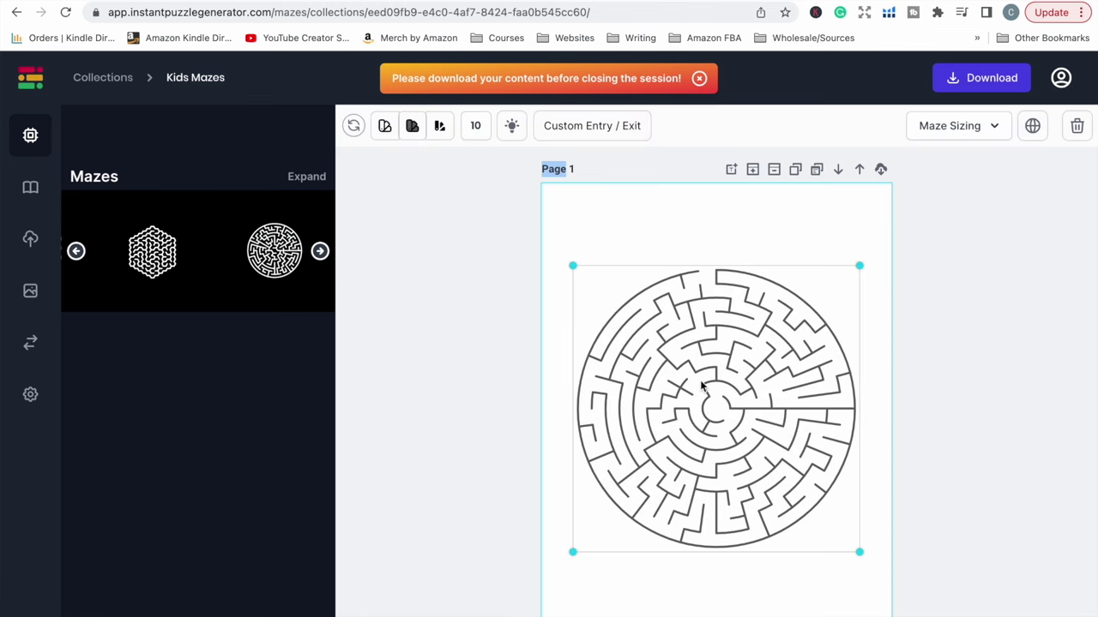
pyautogui.click(1005, 125)
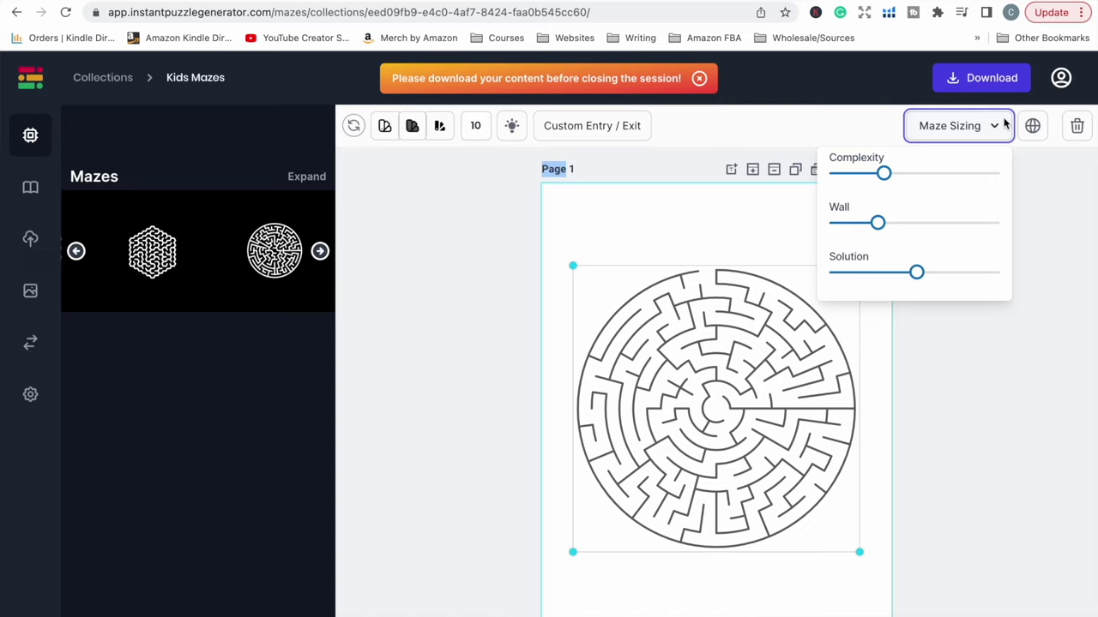
pyautogui.moveTo(884, 172); pyautogui.dragTo(862, 172)
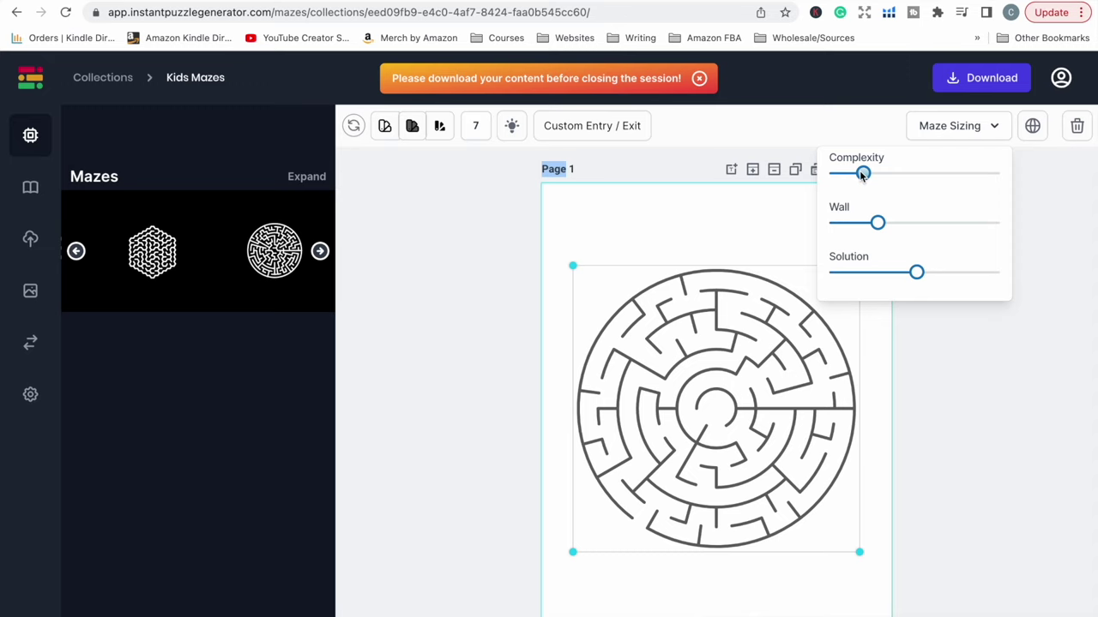
pyautogui.moveTo(862, 174); pyautogui.dragTo(859, 174)
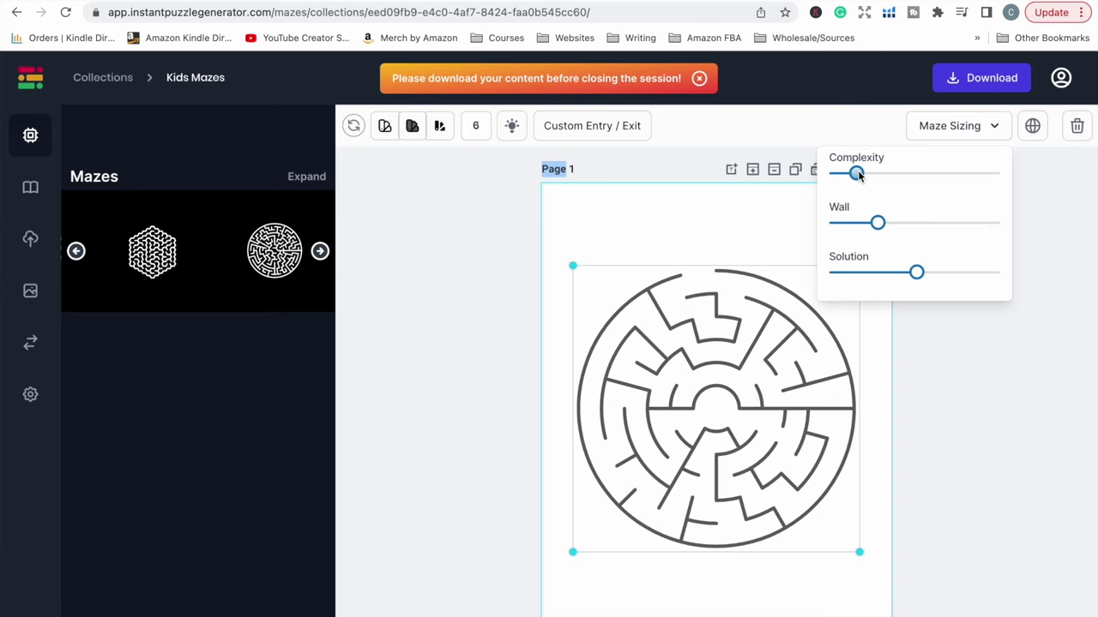
pyautogui.moveTo(878, 223)
pyautogui.mouseDown()
pyautogui.moveTo(848, 222)
pyautogui.moveTo(932, 225)
pyautogui.moveTo(862, 223)
pyautogui.mouseUp()
pyautogui.click(967, 125)
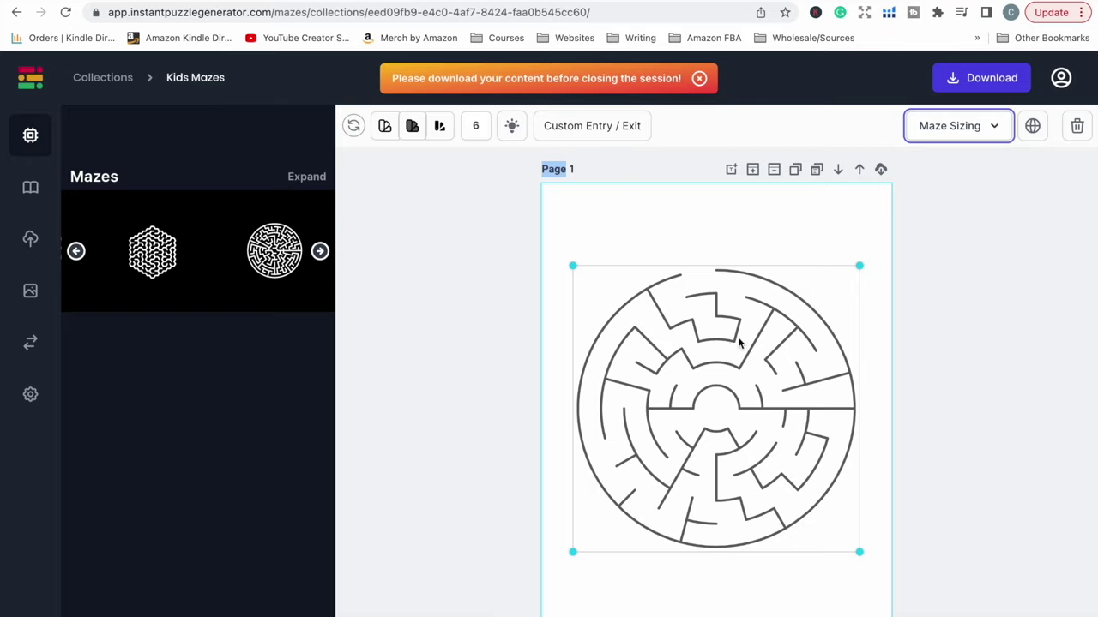
# - Insert the undersea seashore picture and stretch it across Page 1's lower half
pyautogui.click(30, 241)
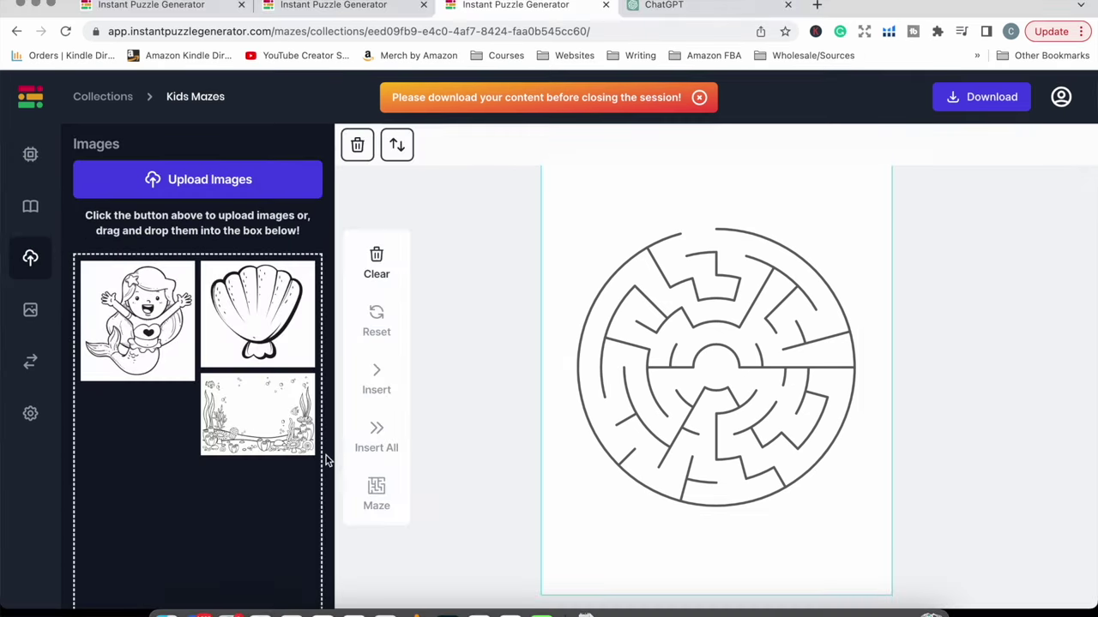
pyautogui.click(272, 431)
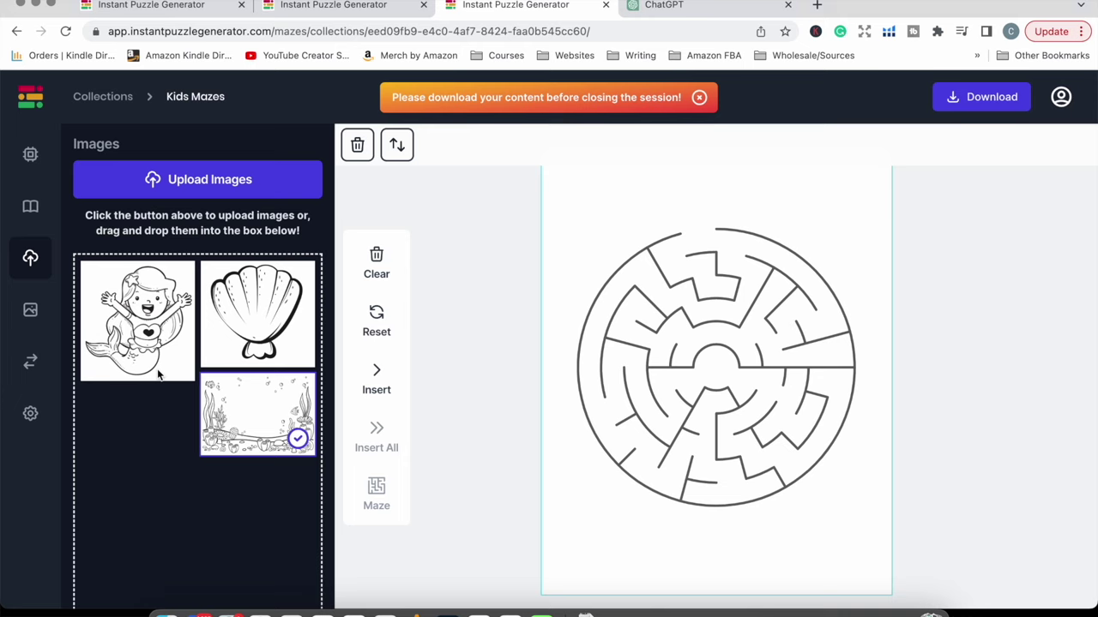
pyautogui.click(375, 374)
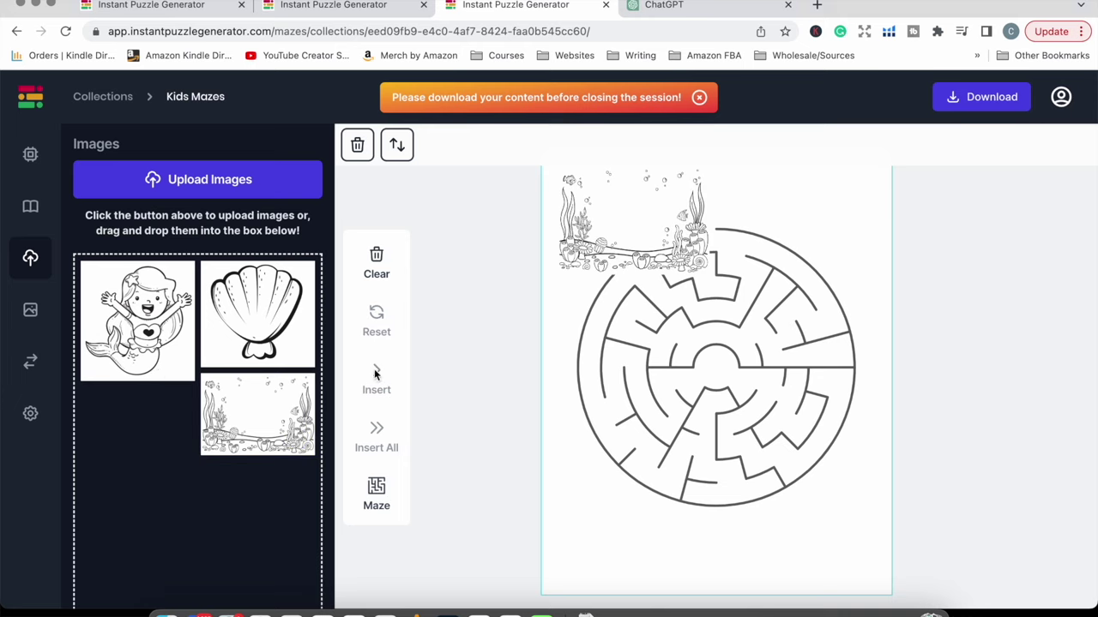
pyautogui.moveTo(697, 205); pyautogui.dragTo(874, 323)
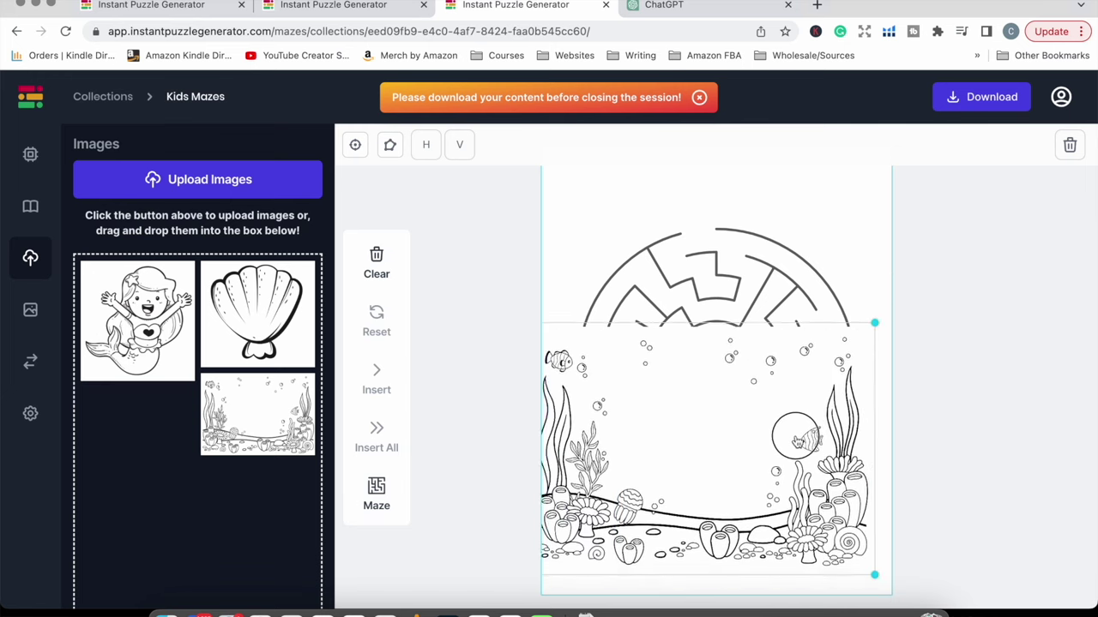
pyautogui.moveTo(798, 442); pyautogui.dragTo(585, 416)
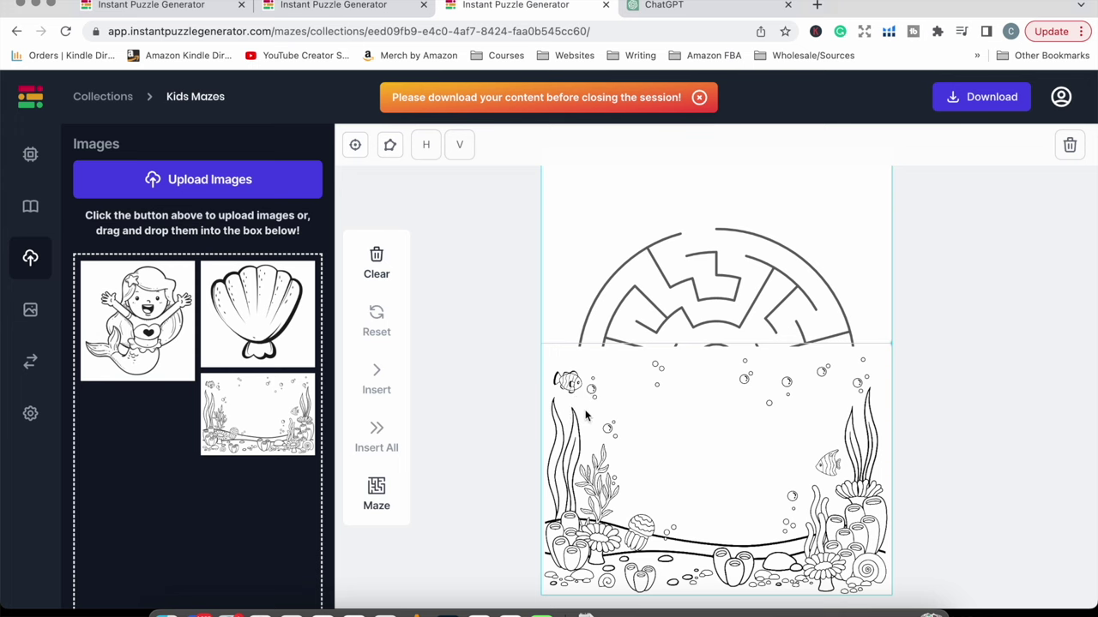
pyautogui.rightClick(641, 423)
# - Send the seashore picture to the back, then reposition and resize the circular maze
pyautogui.click(669, 440)
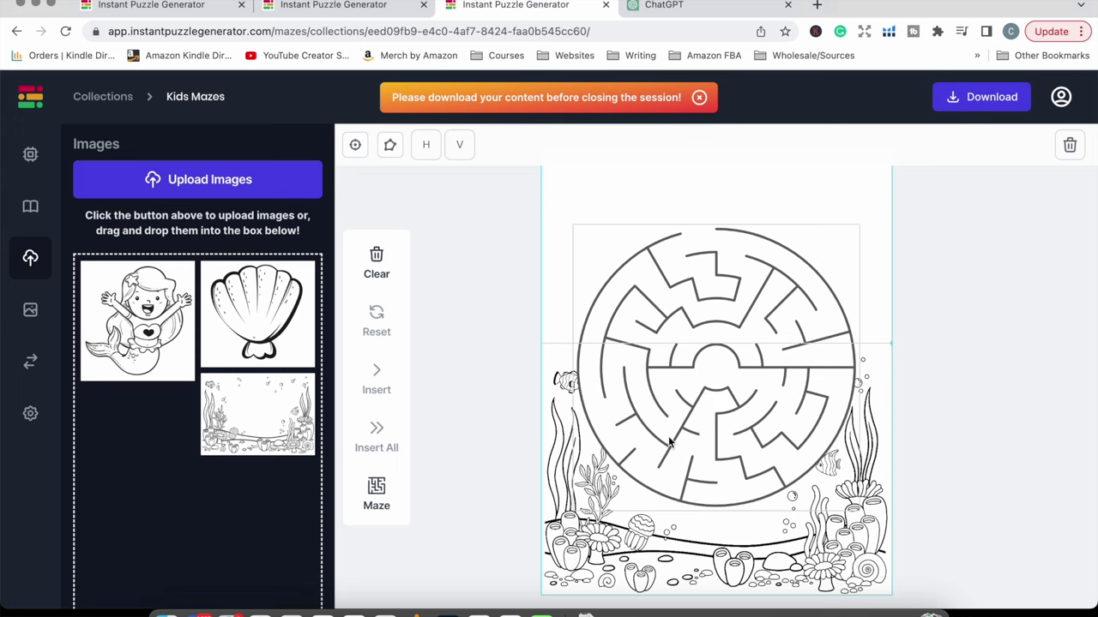
pyautogui.click(733, 343)
pyautogui.moveTo(730, 311); pyautogui.dragTo(729, 286)
pyautogui.scroll(2, 578, 275)
pyautogui.moveTo(578, 275); pyautogui.dragTo(609, 307)
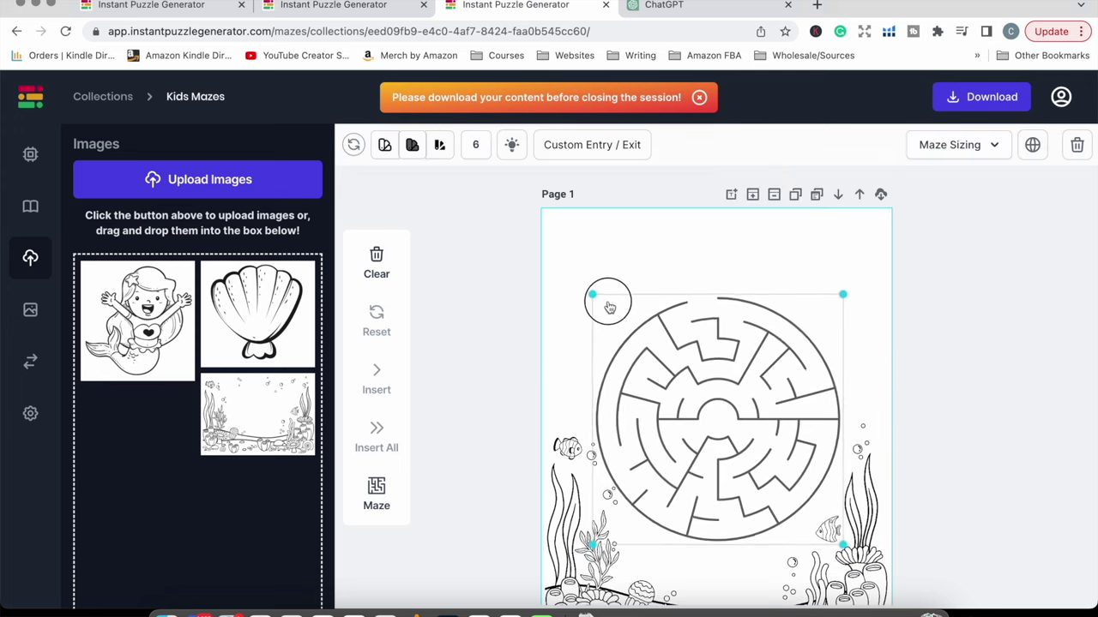
pyautogui.moveTo(688, 359); pyautogui.dragTo(683, 368)
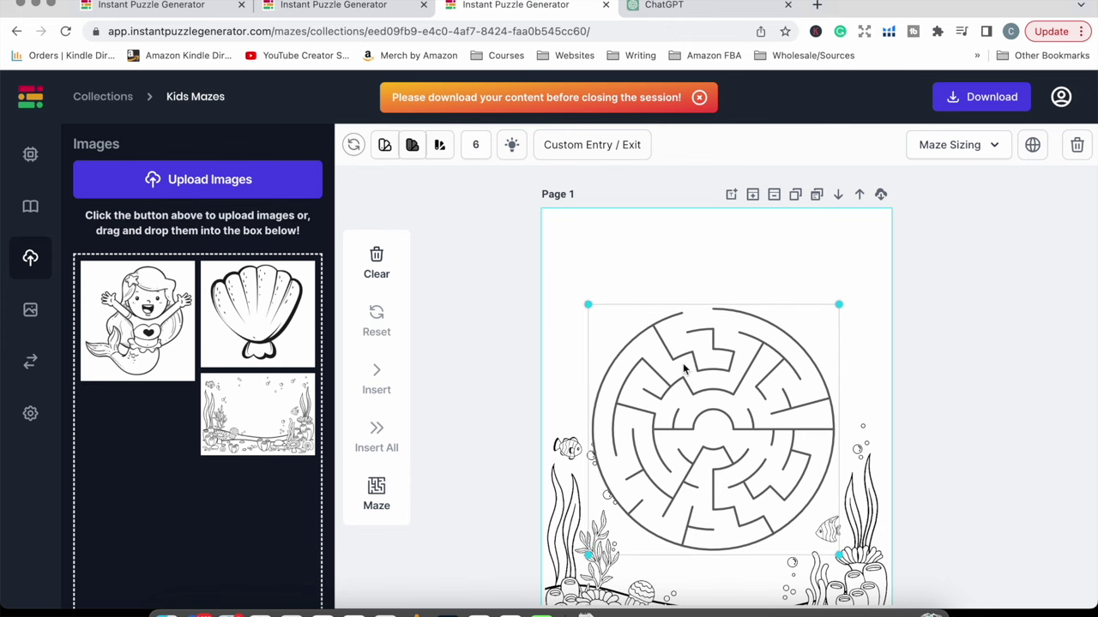
# - Make the maze walls slightly thinner and colour them black (000000)
pyautogui.click(949, 144)
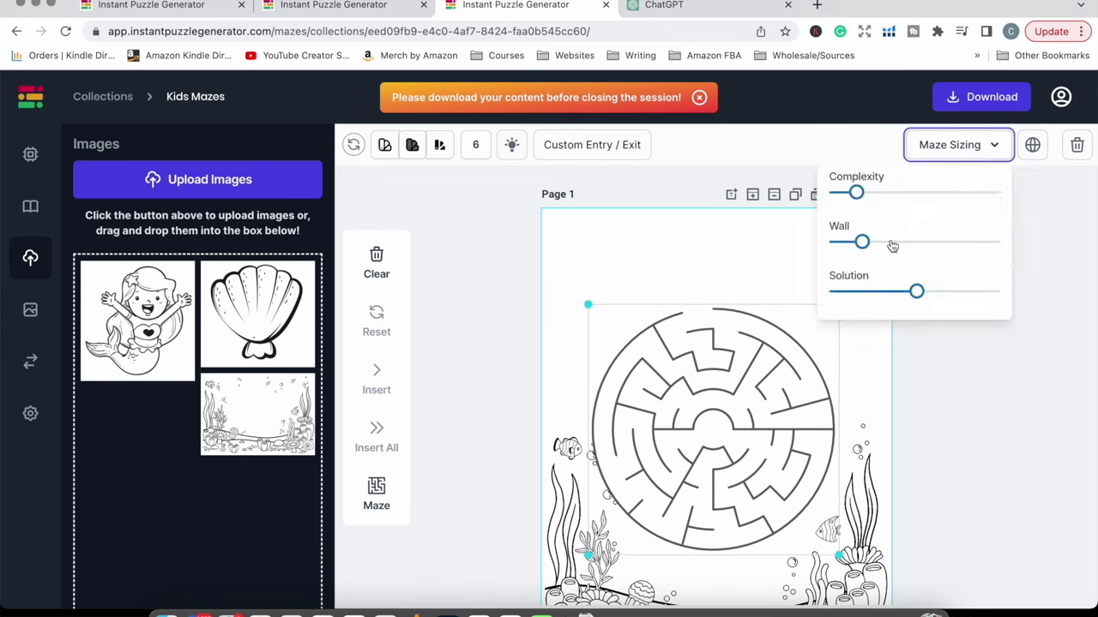
pyautogui.moveTo(862, 242); pyautogui.dragTo(850, 242)
pyautogui.scroll(-2, 877, 416)
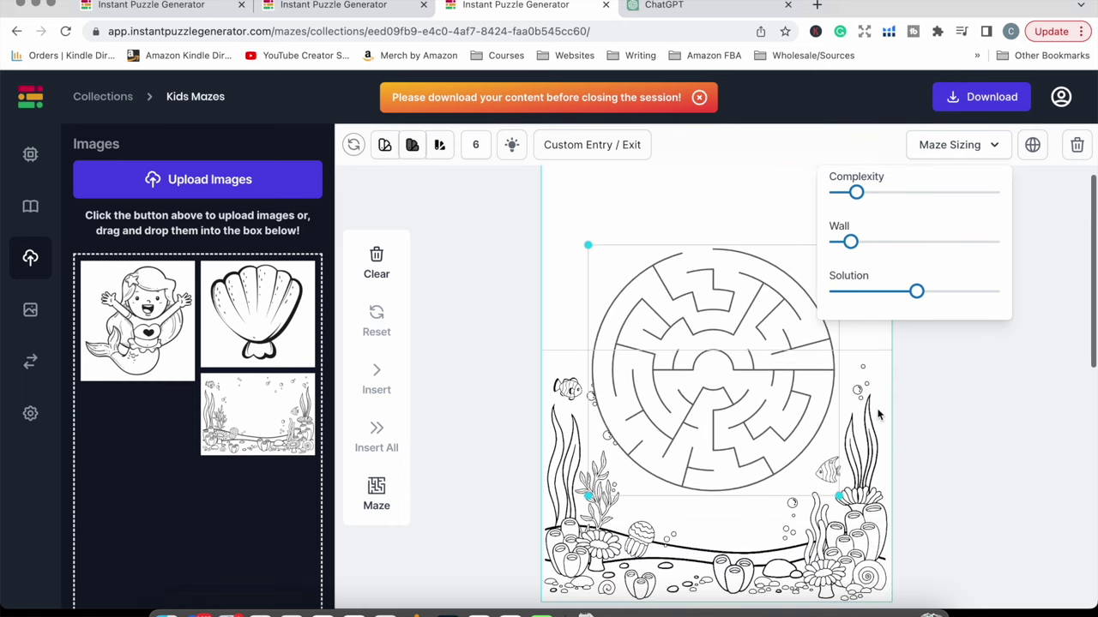
pyautogui.press('Escape')
pyautogui.click(412, 148)
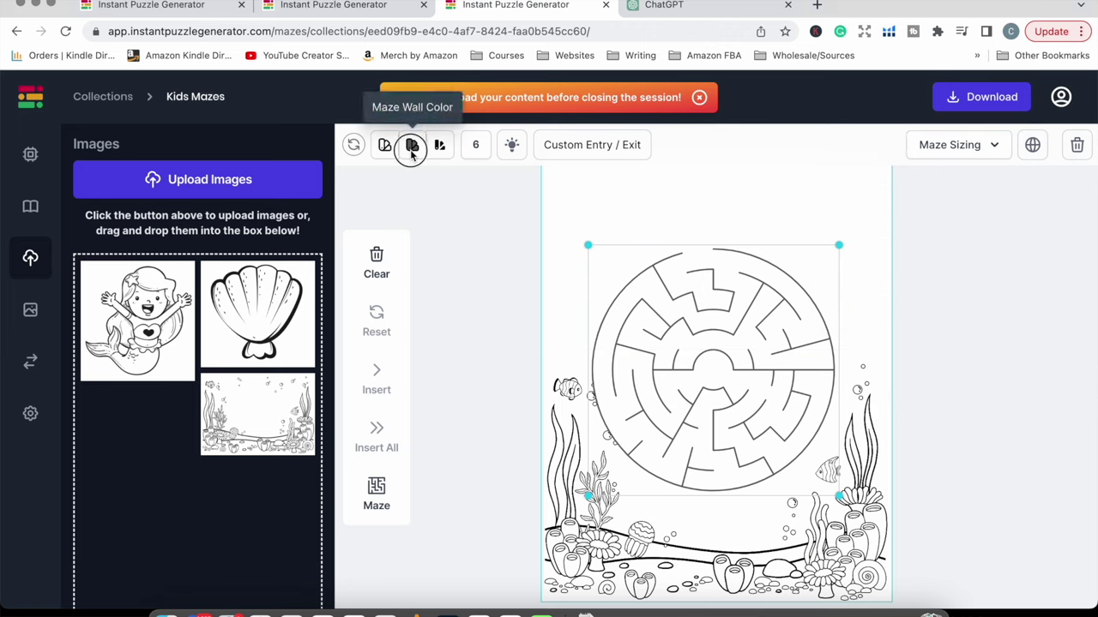
pyautogui.click(471, 386)
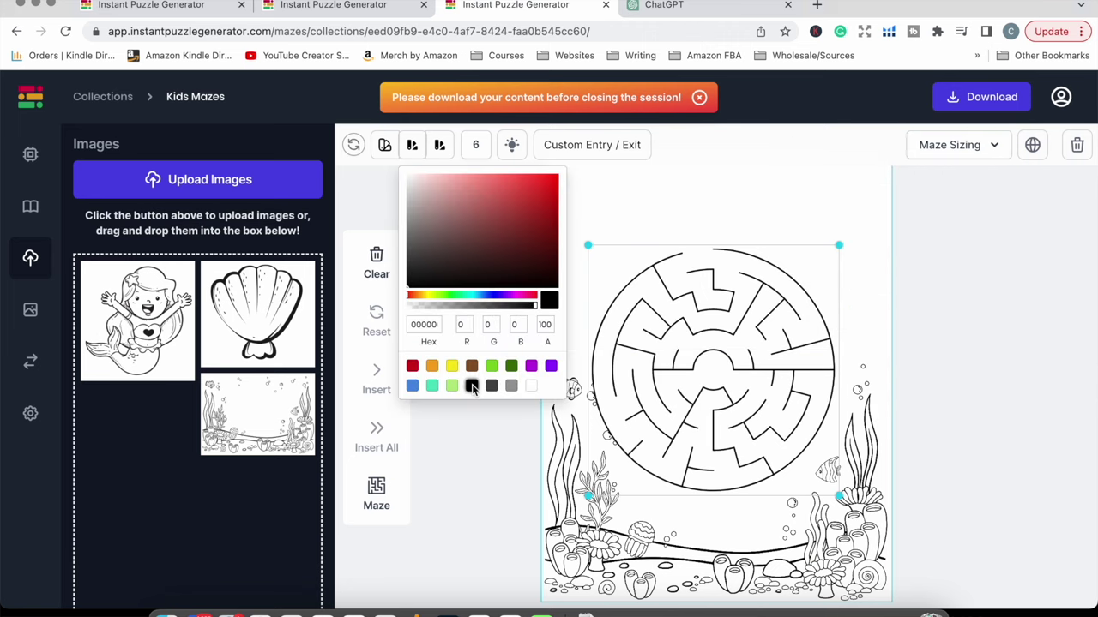
pyautogui.click(938, 383)
# - Set a custom start cell on the maze's top outer edge and a new end cell
pyautogui.click(765, 314)
pyautogui.scroll(1, 766, 314)
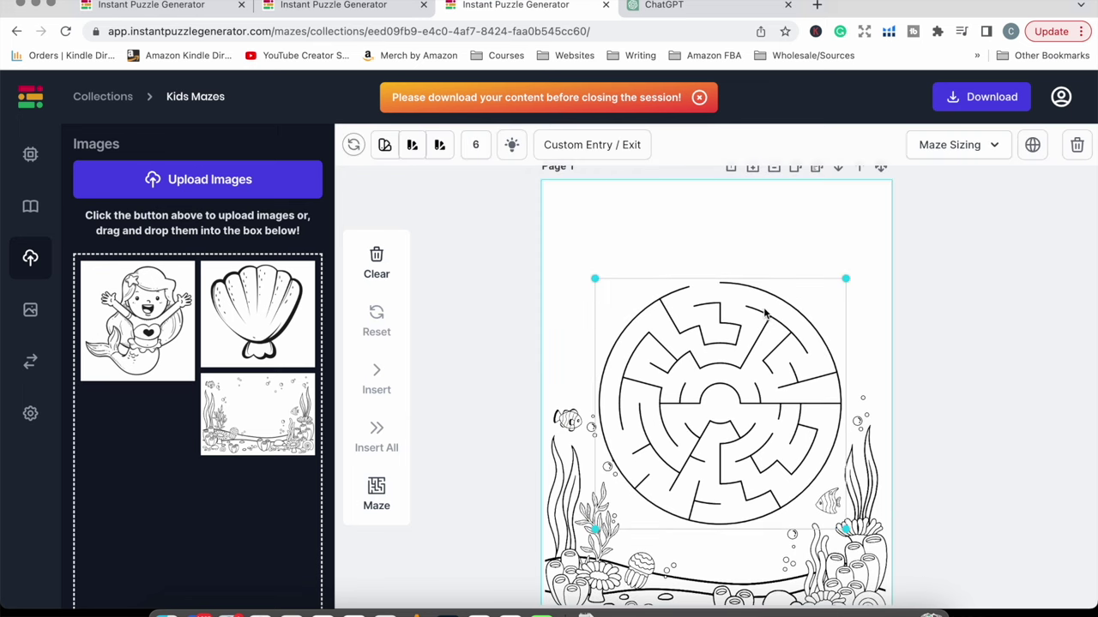
pyautogui.click(607, 148)
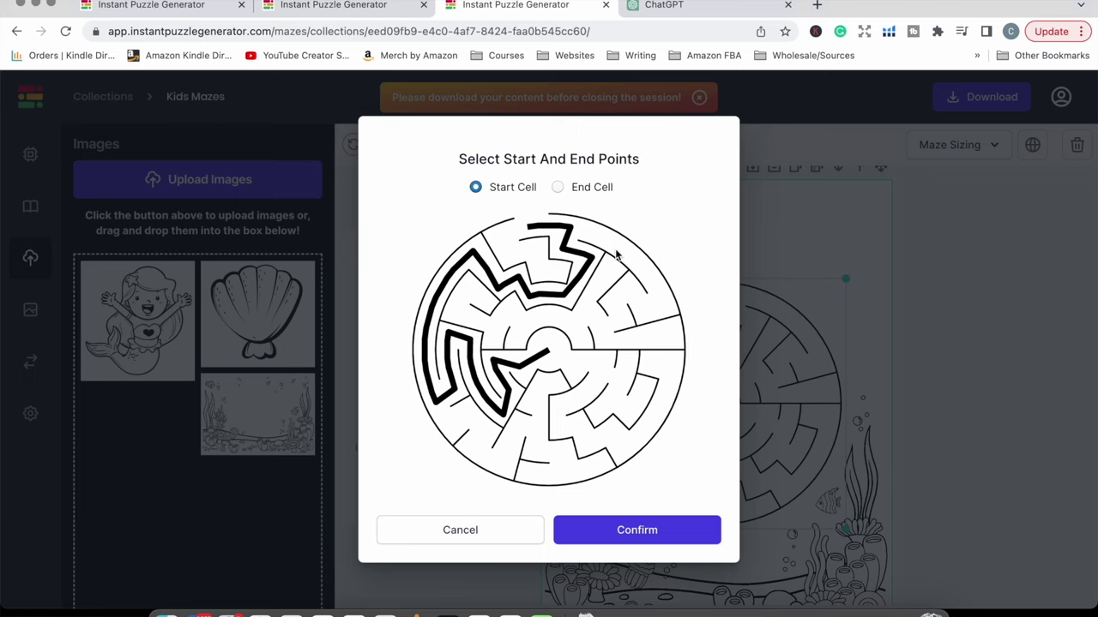
pyautogui.click(668, 284)
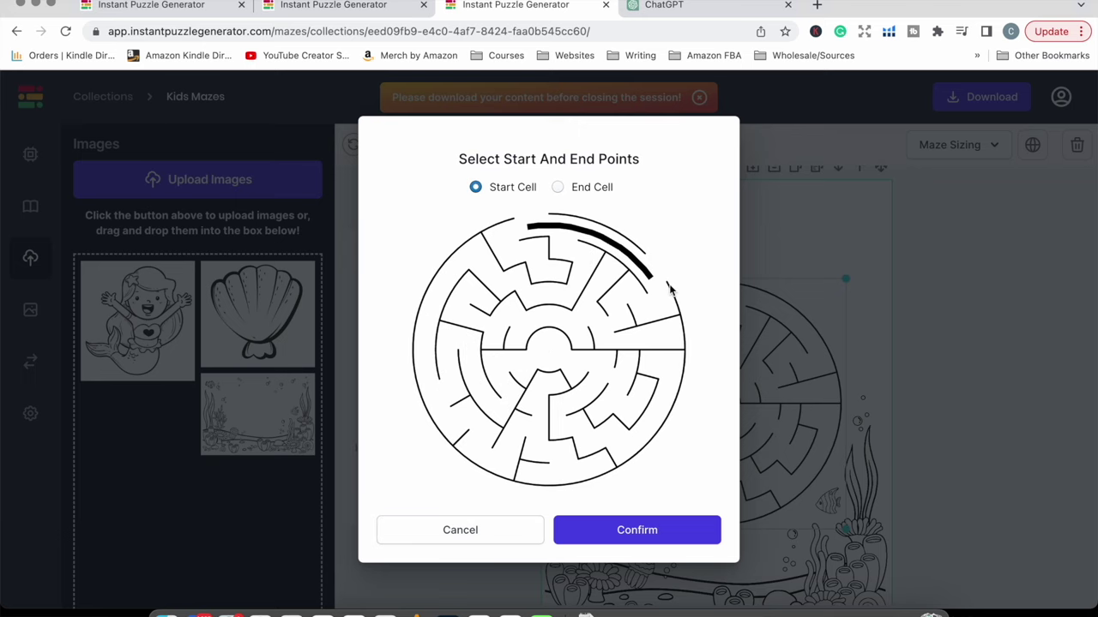
pyautogui.click(558, 188)
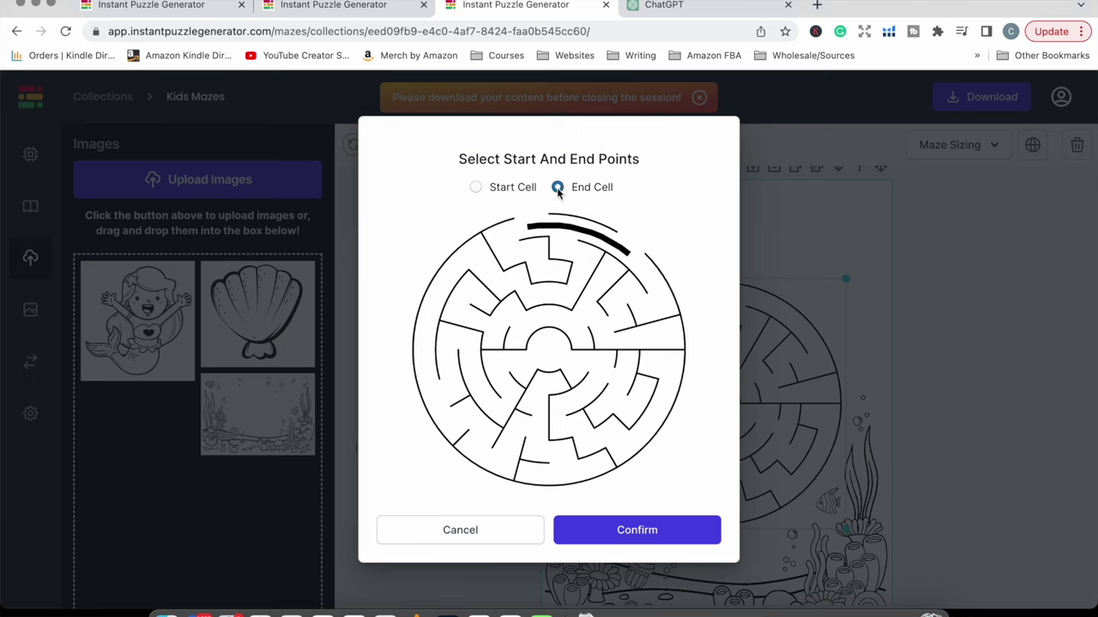
pyautogui.click(582, 302)
pyautogui.click(637, 530)
pyautogui.click(921, 318)
# - Insert the mermaid picture, shrink it and place it at the page's top right
pyautogui.click(138, 338)
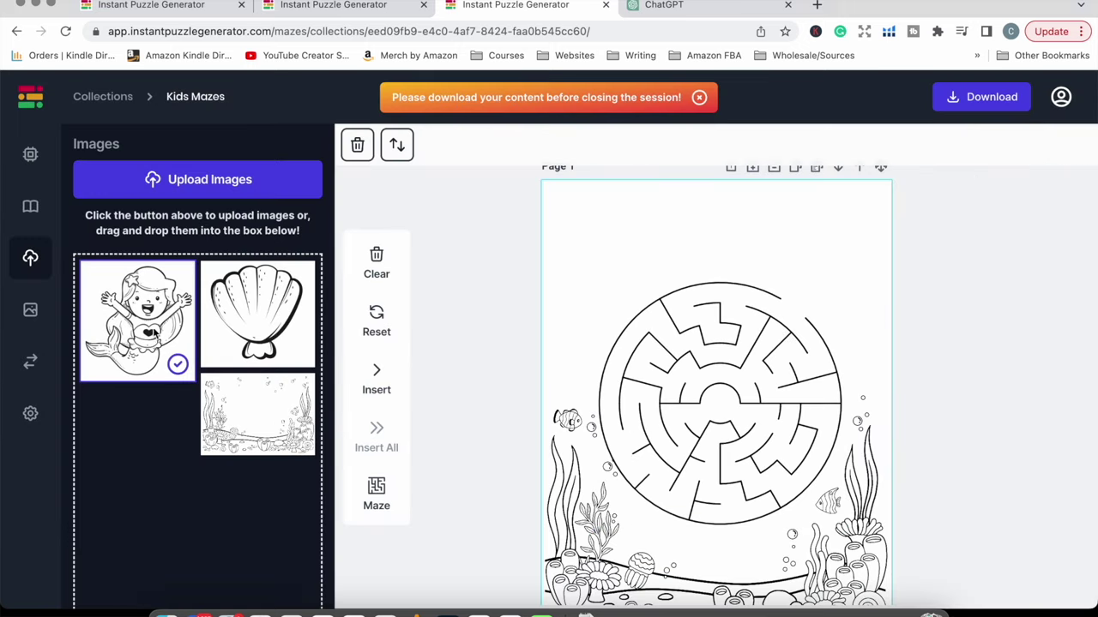
pyautogui.click(377, 377)
pyautogui.moveTo(646, 276); pyautogui.dragTo(823, 258)
pyautogui.moveTo(889, 187); pyautogui.dragTo(855, 203)
pyautogui.moveTo(815, 256)
pyautogui.mouseDown()
pyautogui.moveTo(815, 243)
pyautogui.moveTo(801, 246)
pyautogui.mouseUp()
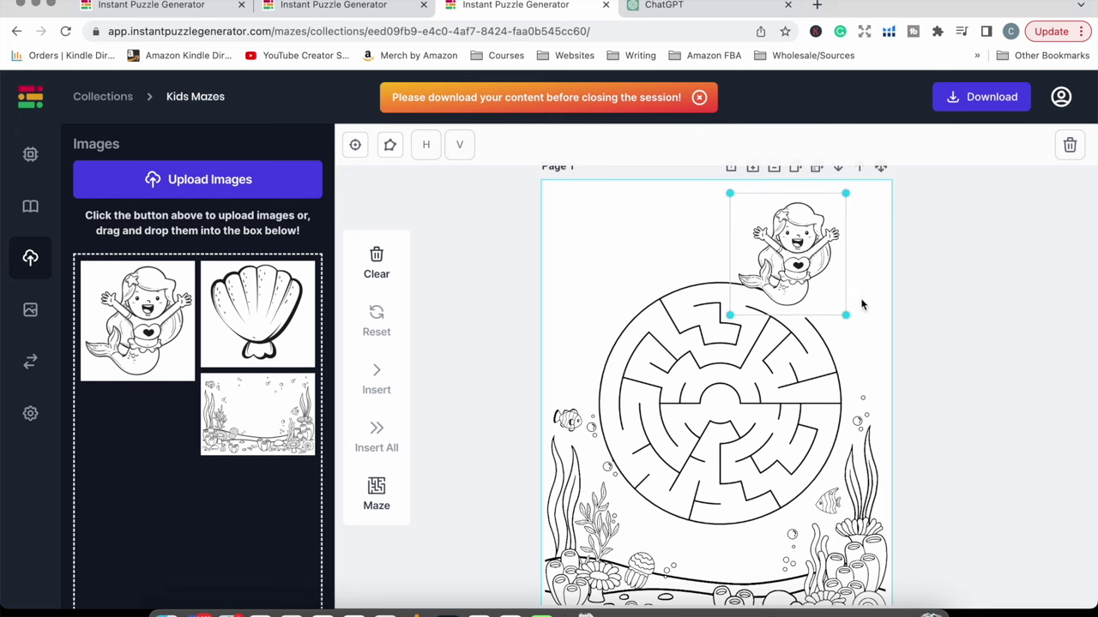
pyautogui.click(862, 304)
# - Insert the shell picture, shrink it and move it into the maze centre
pyautogui.click(266, 322)
pyautogui.click(376, 377)
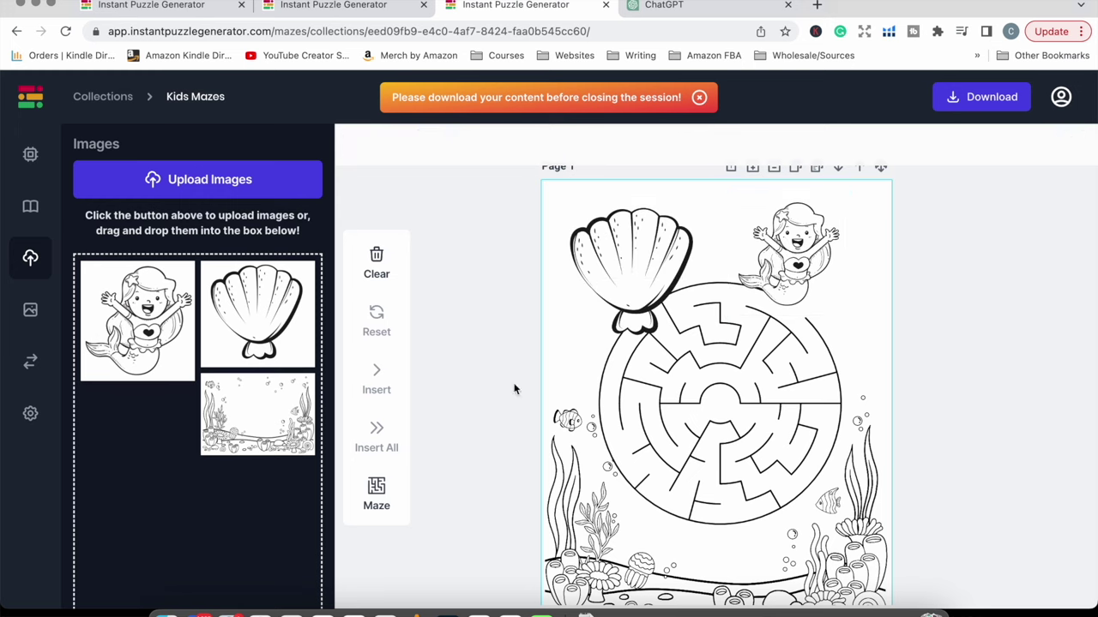
pyautogui.click(578, 224)
pyautogui.moveTo(552, 200); pyautogui.dragTo(601, 244)
pyautogui.moveTo(665, 253); pyautogui.dragTo(755, 374)
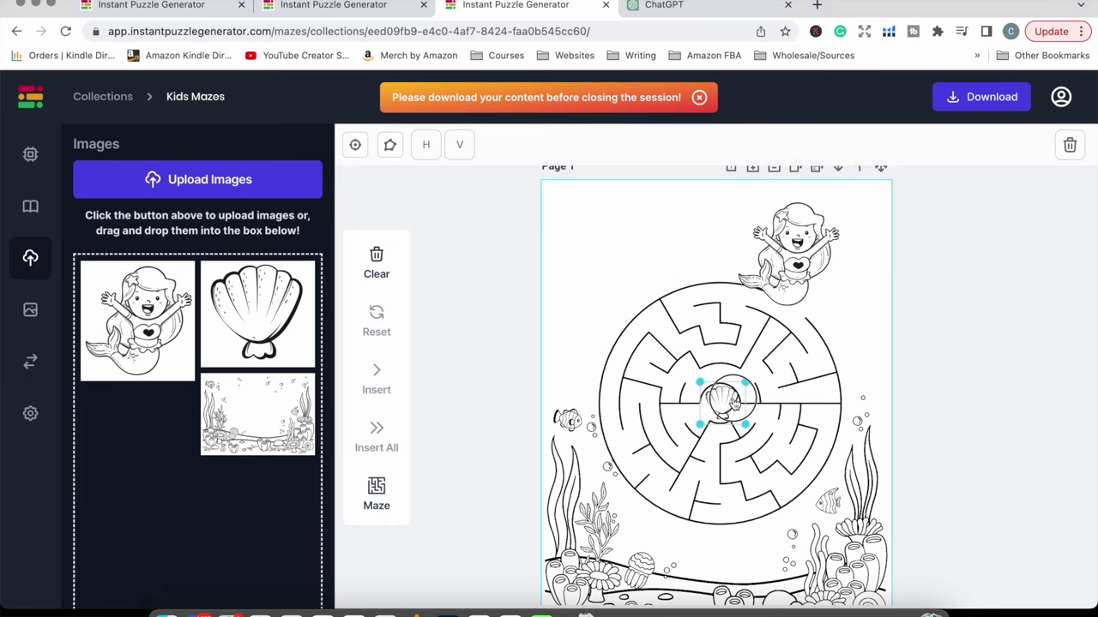
pyautogui.click(732, 182)
# - Add a text box at the page's top left and type 'Under The Sea'
pyautogui.click(731, 183)
pyautogui.click(676, 267)
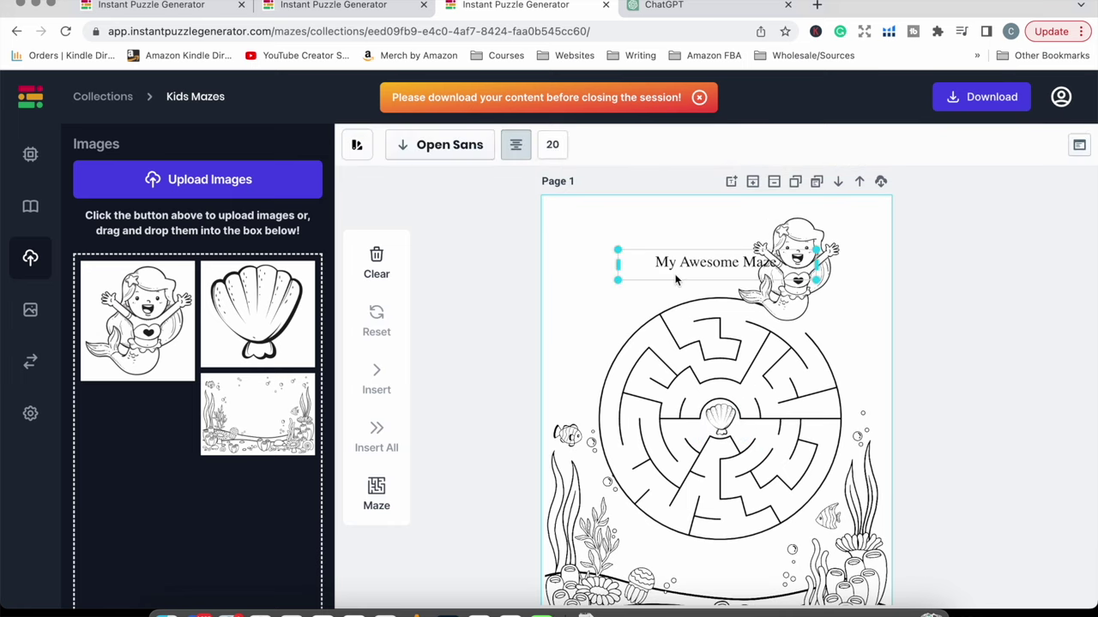
pyautogui.moveTo(677, 268); pyautogui.dragTo(609, 244)
pyautogui.doubleClick(609, 245)
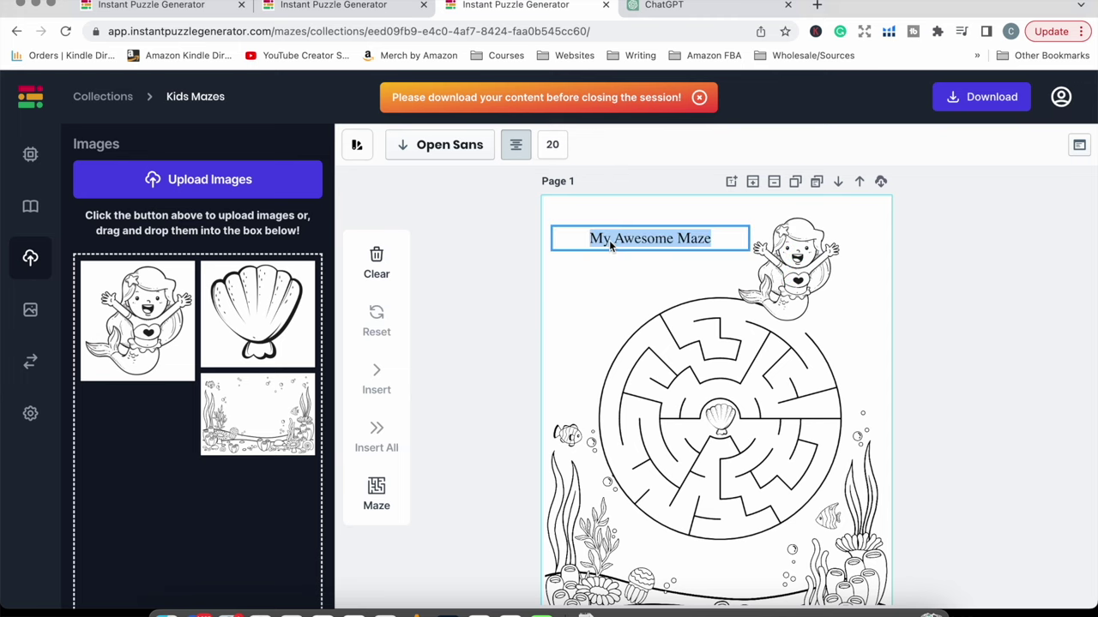
pyautogui.write('Under T')
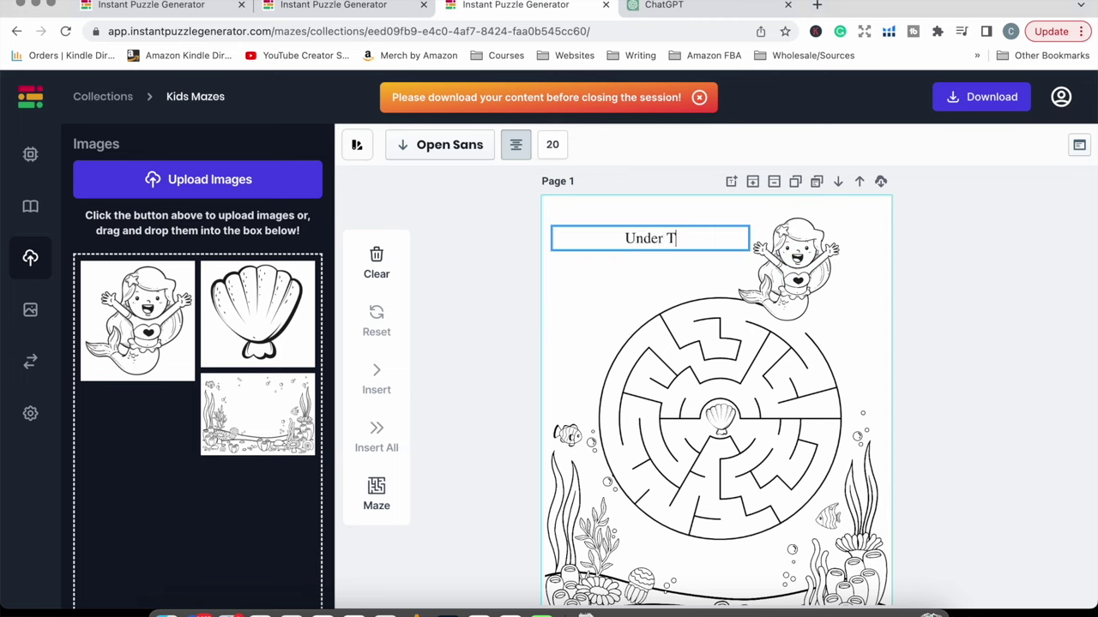
pyautogui.write('he Sea')
# - Set the title's font to Princess Sofia at size 40
pyautogui.hotkey('ctrl', 'a')
pyautogui.click(399, 149)
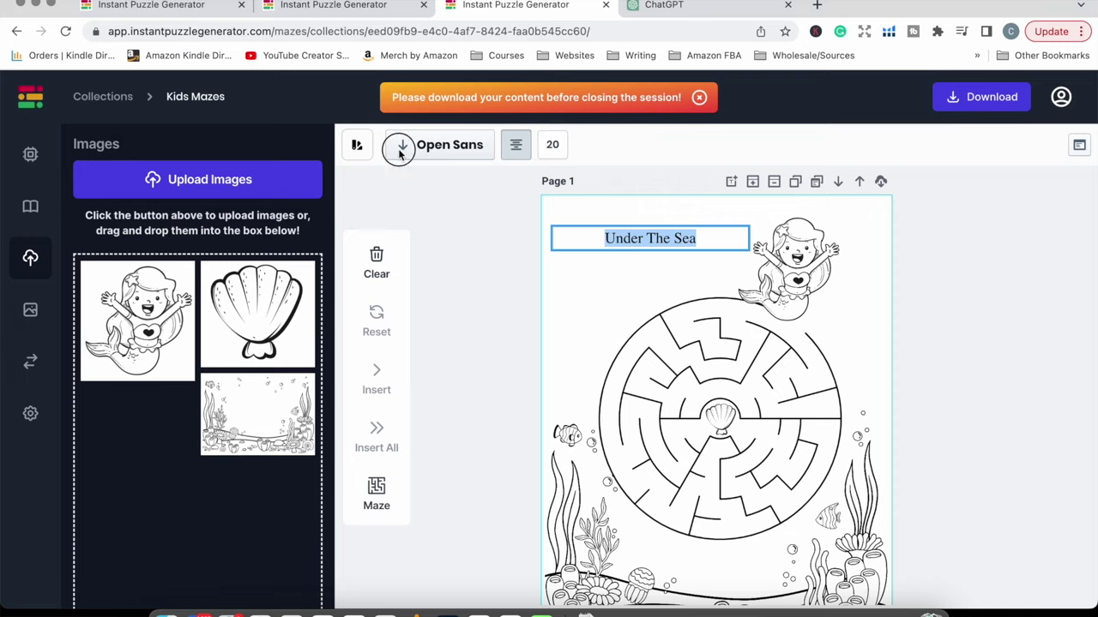
pyautogui.scroll(-10, 123, 427)
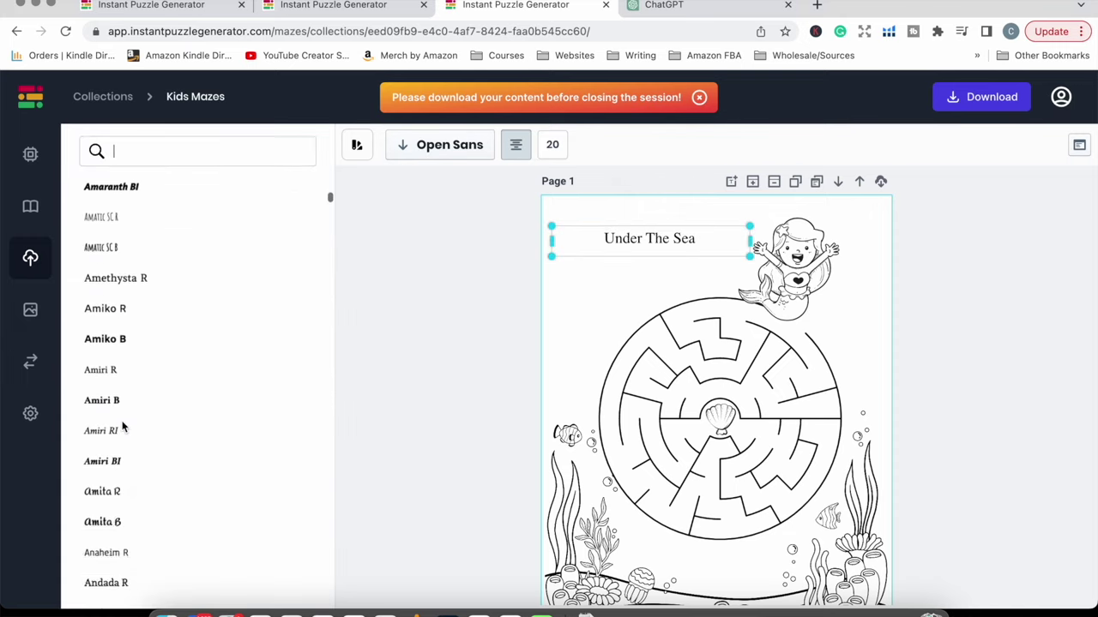
pyautogui.scroll(-10, 122, 426)
pyautogui.click(147, 152)
pyautogui.write('prin')
pyautogui.click(116, 188)
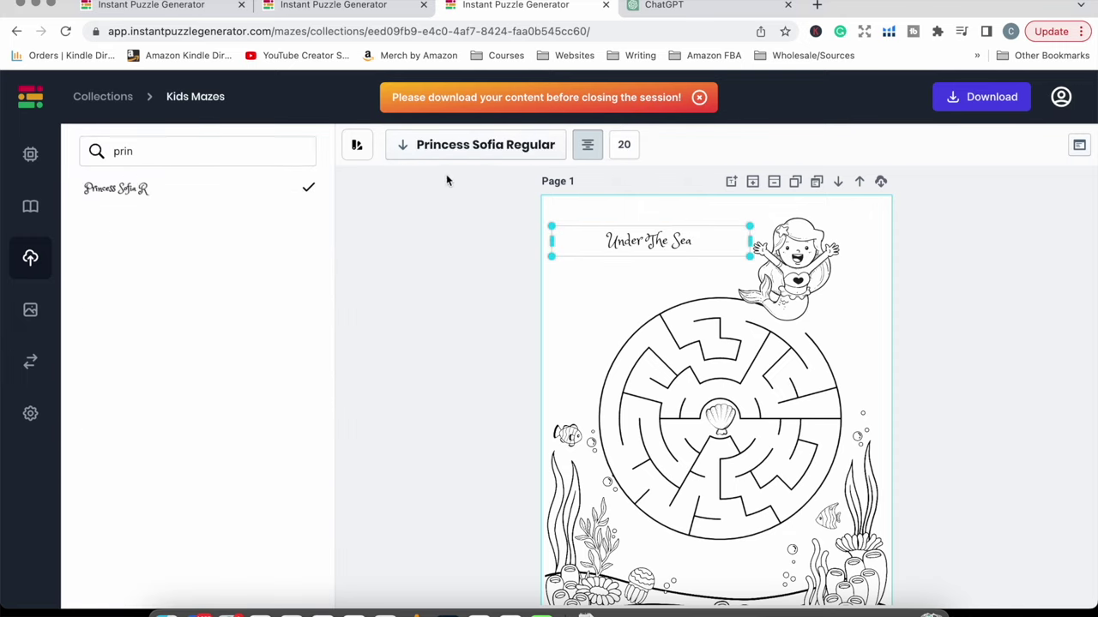
pyautogui.click(624, 144)
pyautogui.click(642, 255)
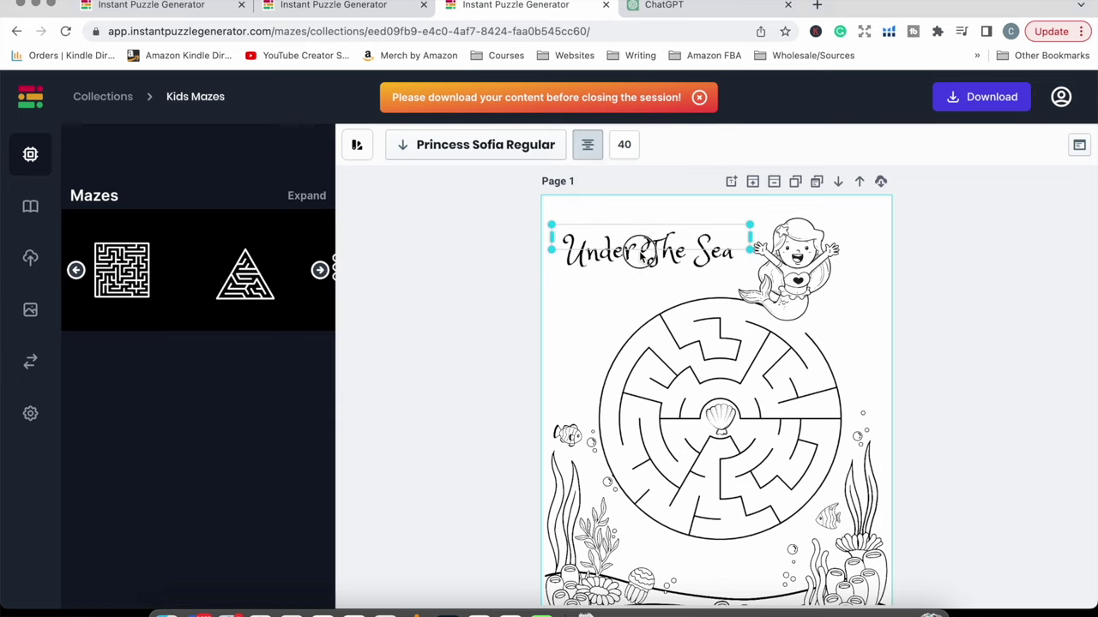
pyautogui.click(590, 283)
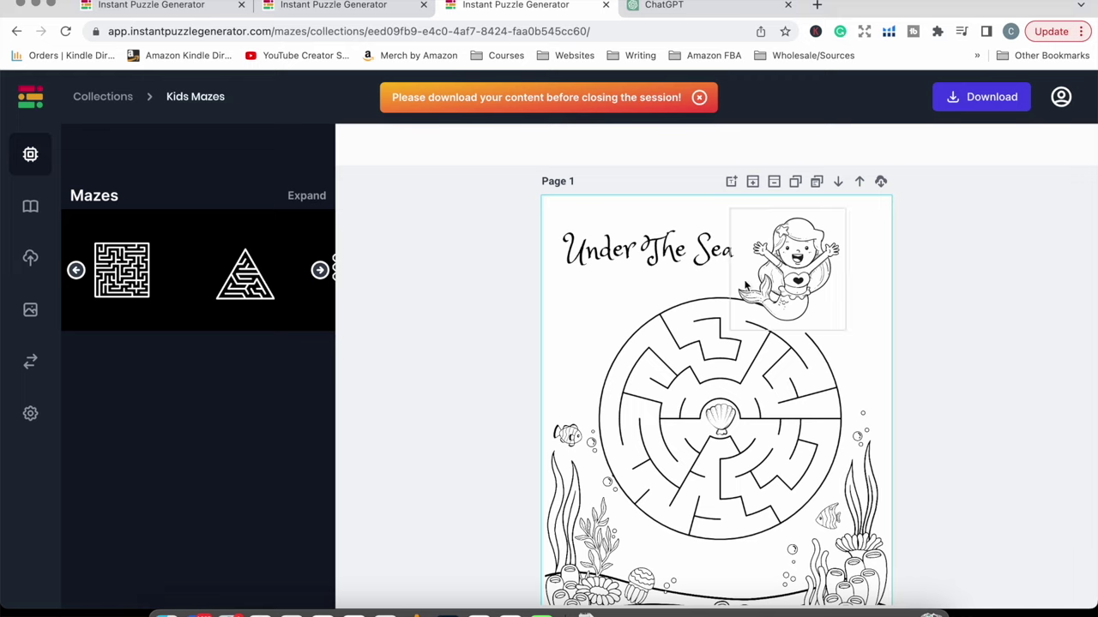
pyautogui.click(1006, 353)
pyautogui.scroll(-3, 878, 334)
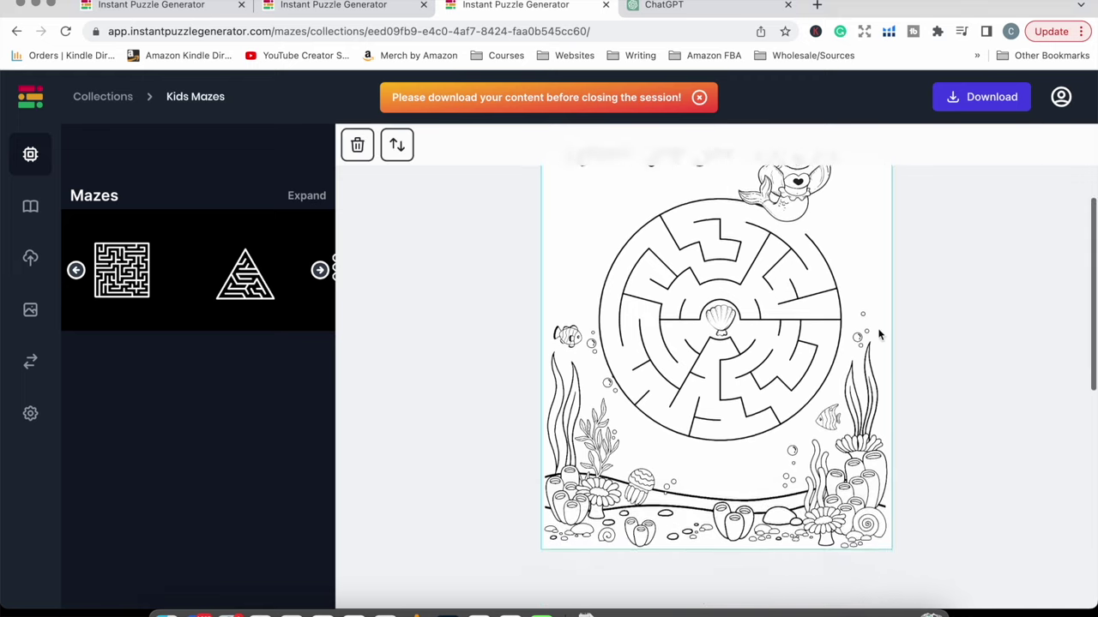
pyautogui.scroll(2, 878, 334)
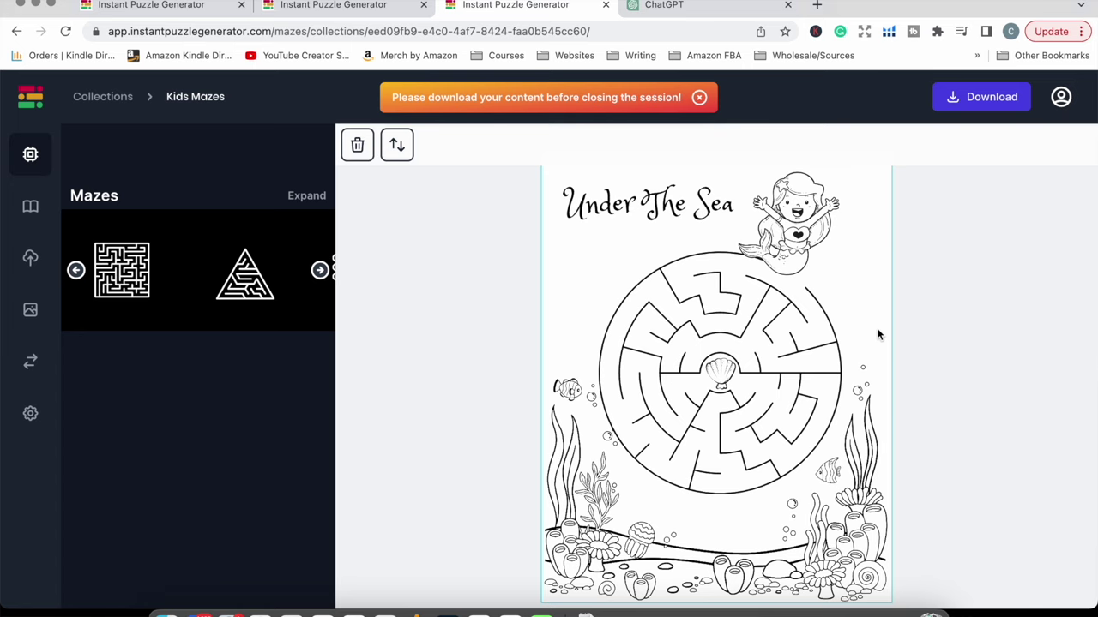
pyautogui.scroll(-2, 967, 335)
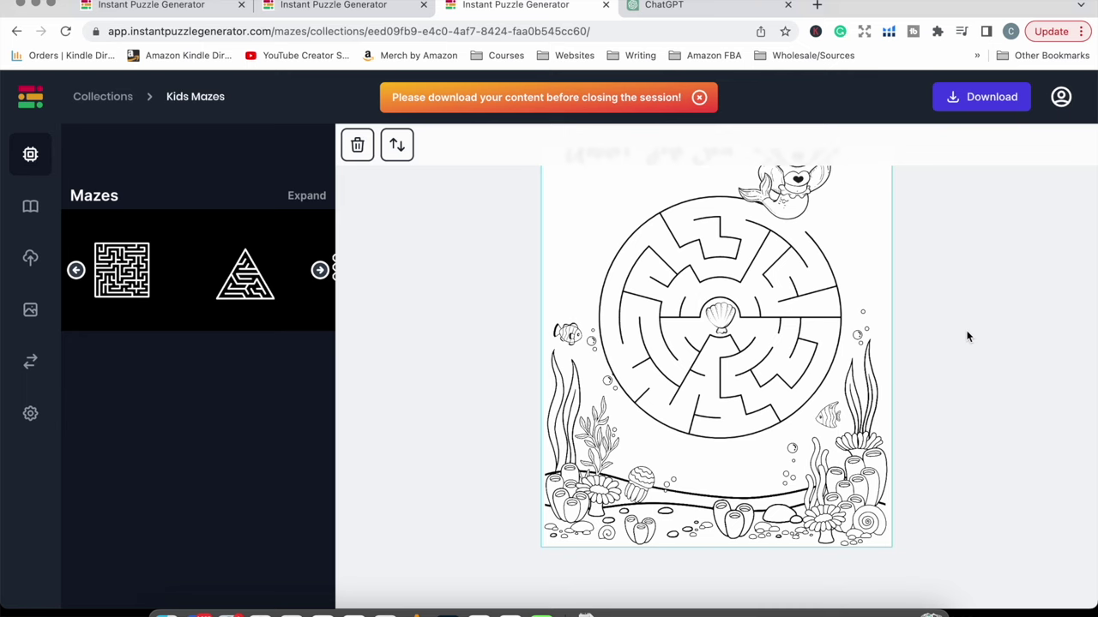
pyautogui.scroll(1, 968, 336)
pyautogui.scroll(2, 967, 336)
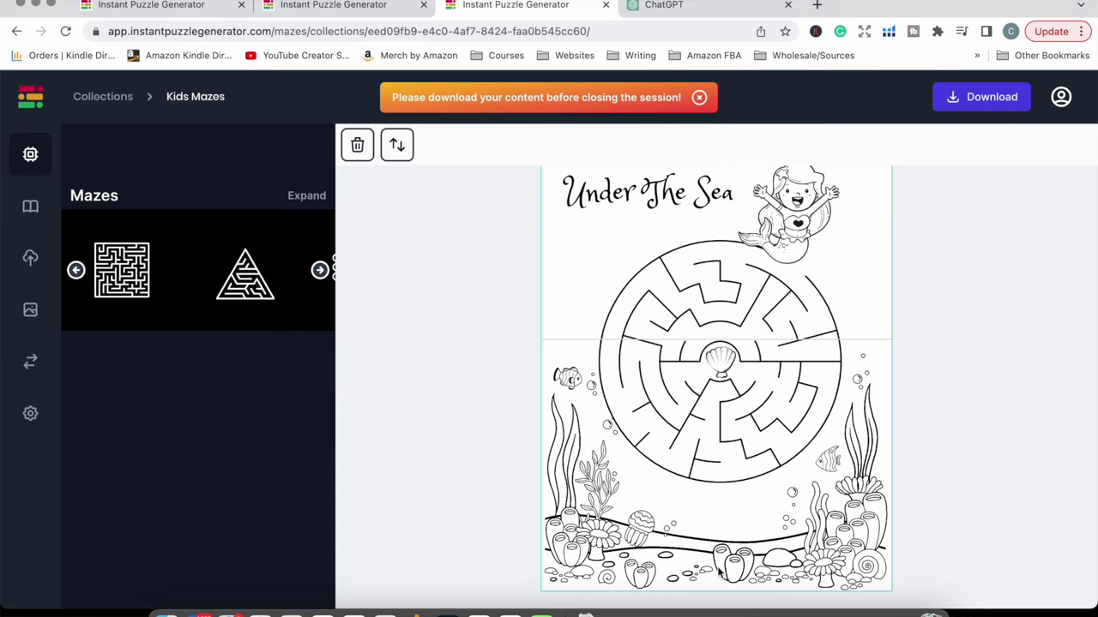
# - Add a second page and insert a hexagon maze on it
pyautogui.scroll(2, 719, 572)
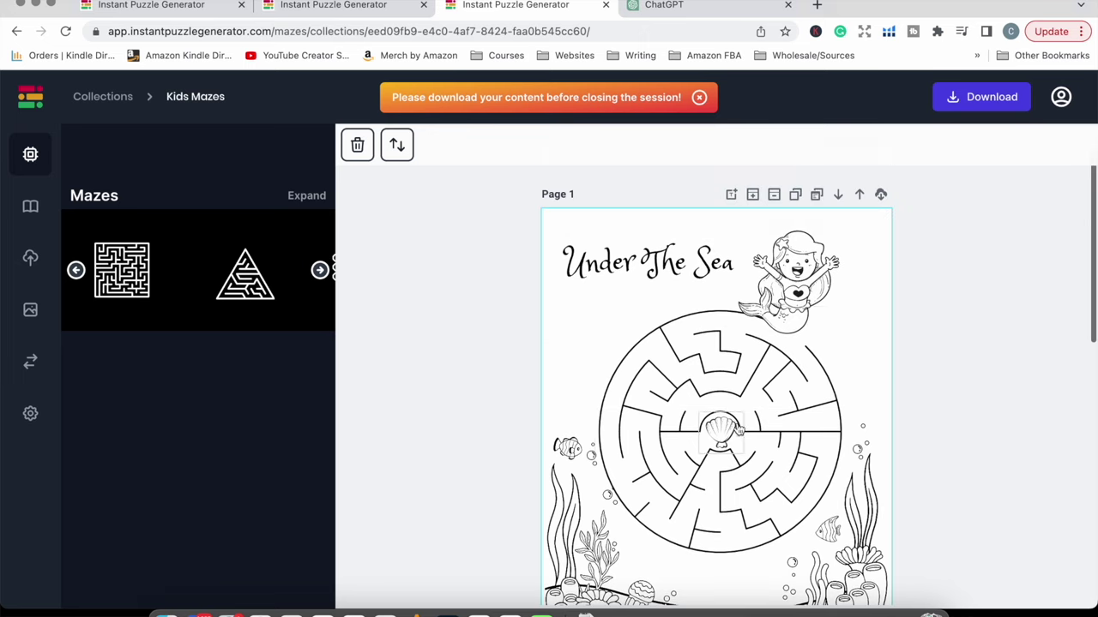
pyautogui.click(753, 196)
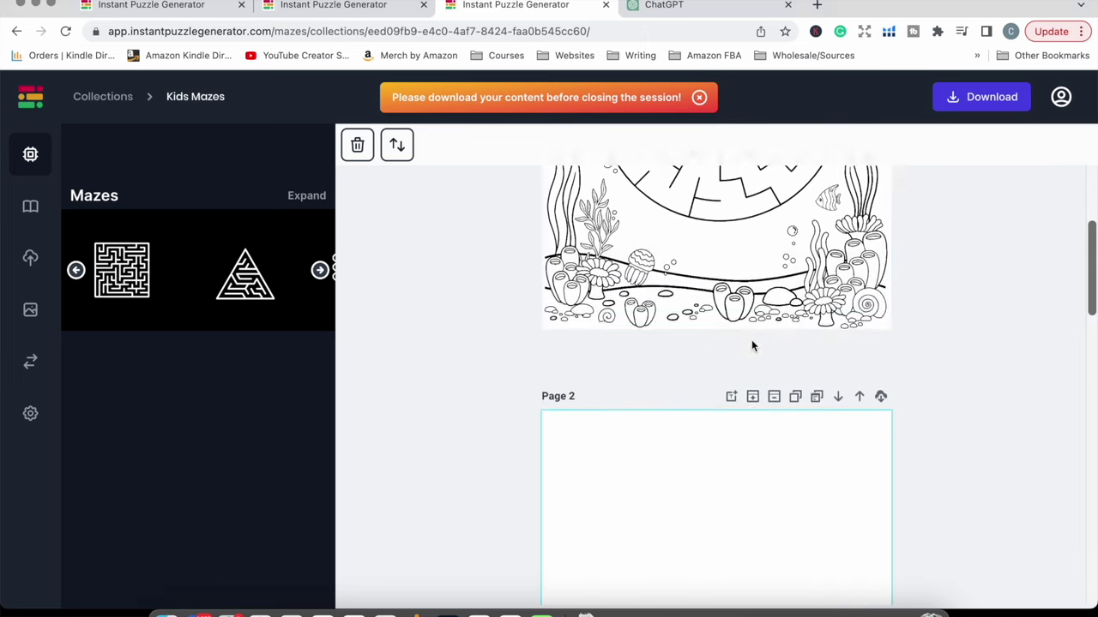
pyautogui.click(686, 7)
pyautogui.click(506, 7)
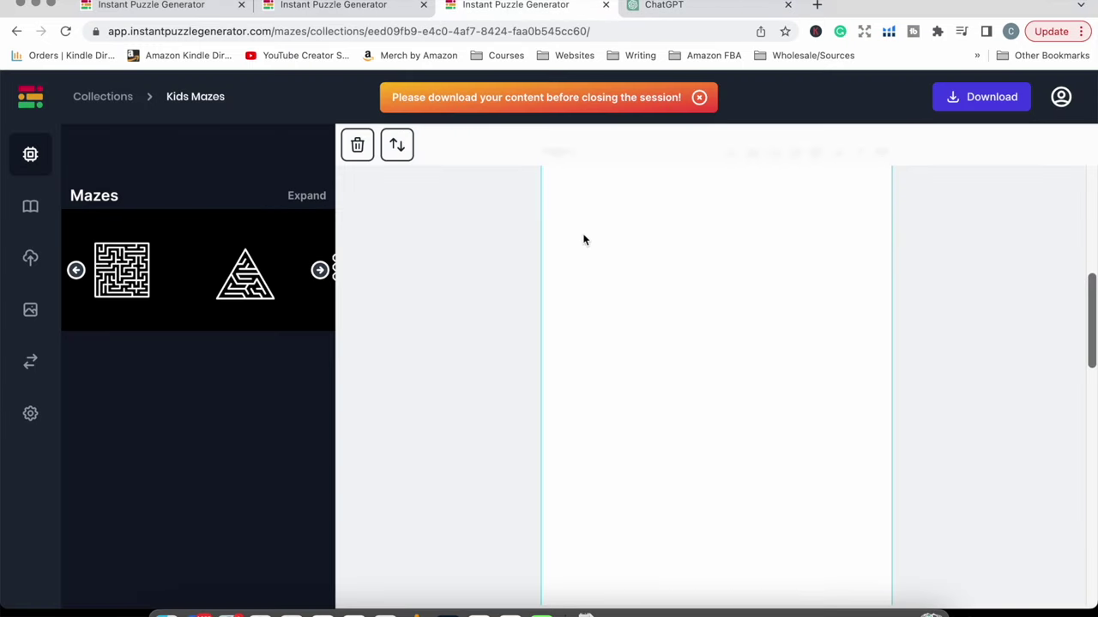
pyautogui.press('ctrl+super+f')
pyautogui.click(319, 251)
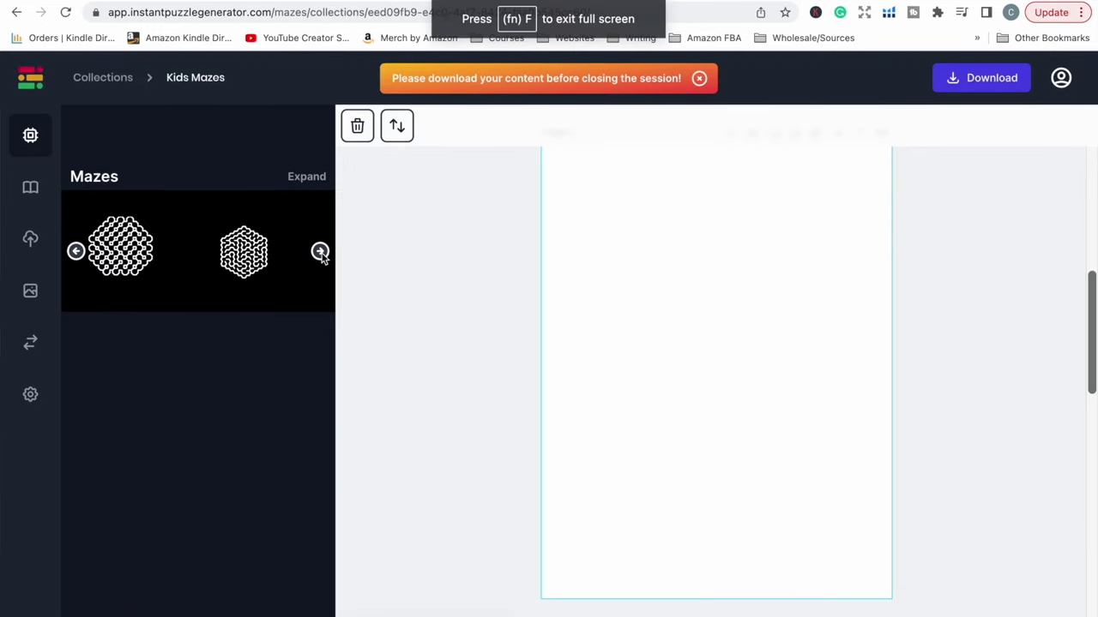
pyautogui.click(264, 250)
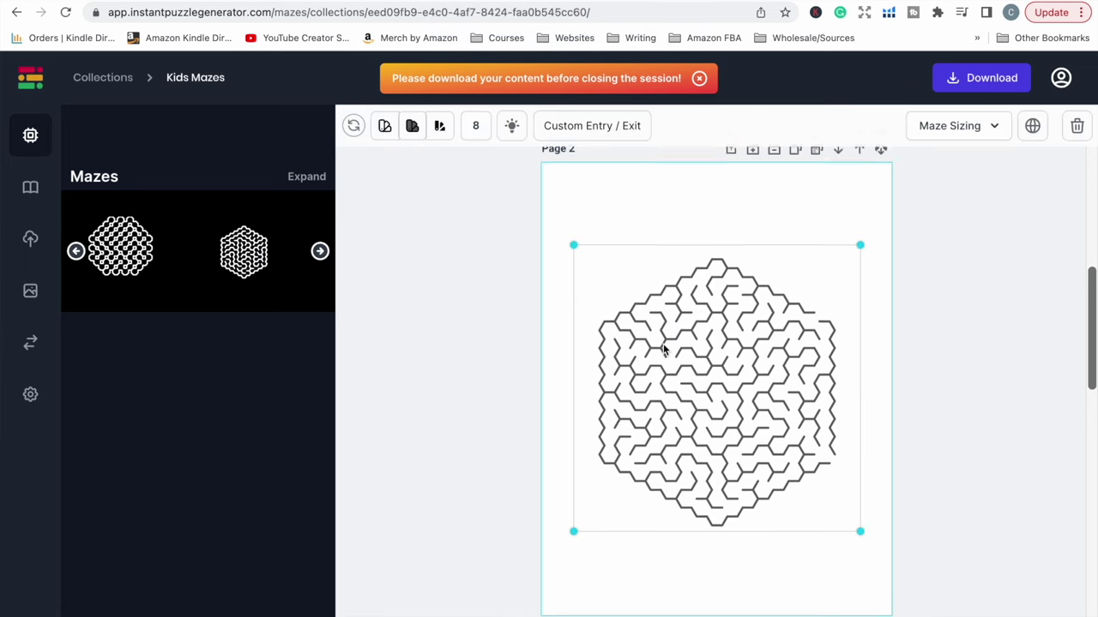
# - Lower the hexagon maze's complexity to 5
pyautogui.click(986, 131)
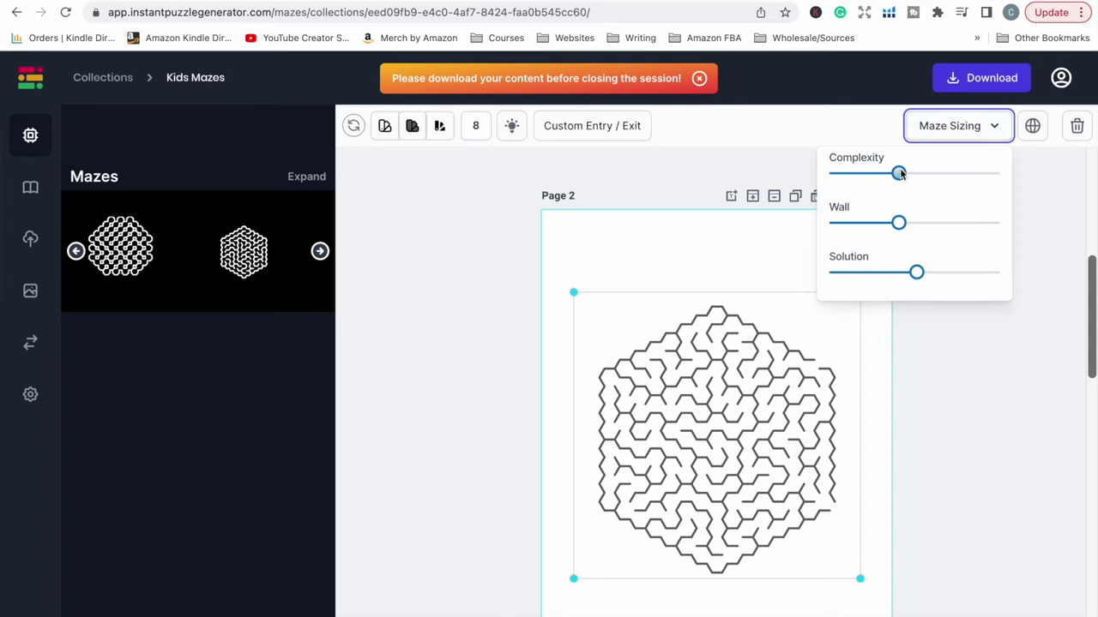
pyautogui.moveTo(899, 174); pyautogui.dragTo(875, 173)
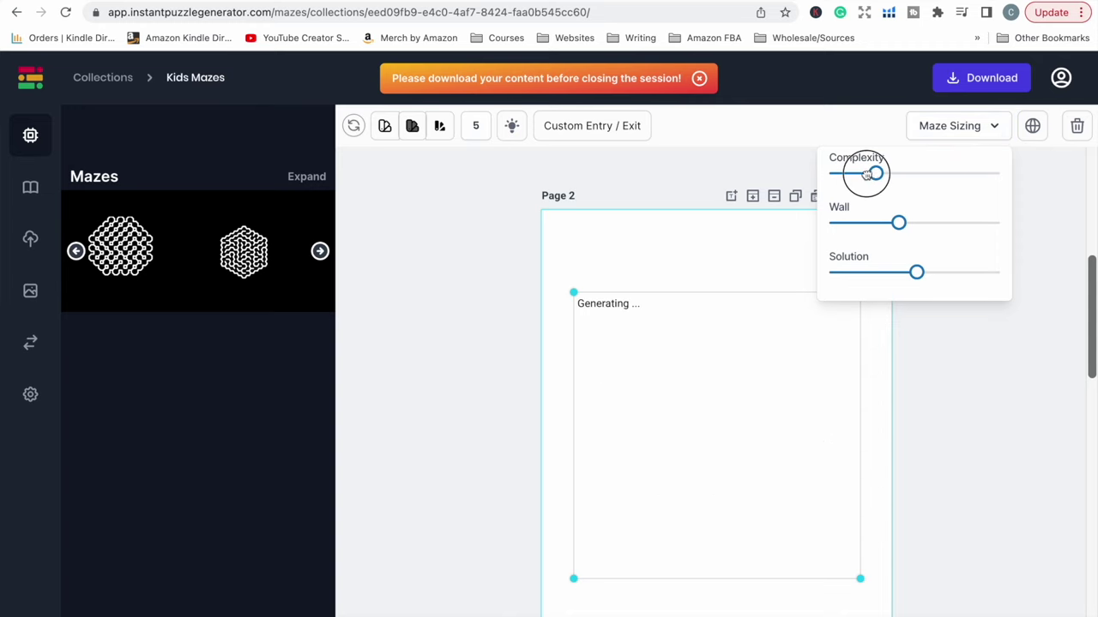
pyautogui.press('Escape')
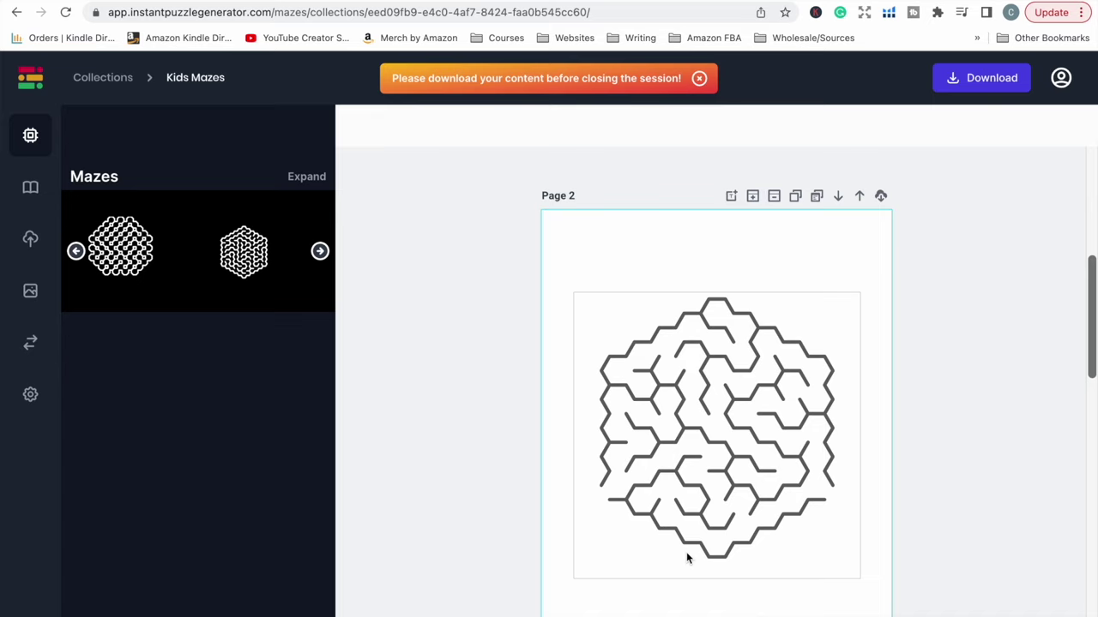
pyautogui.click(30, 238)
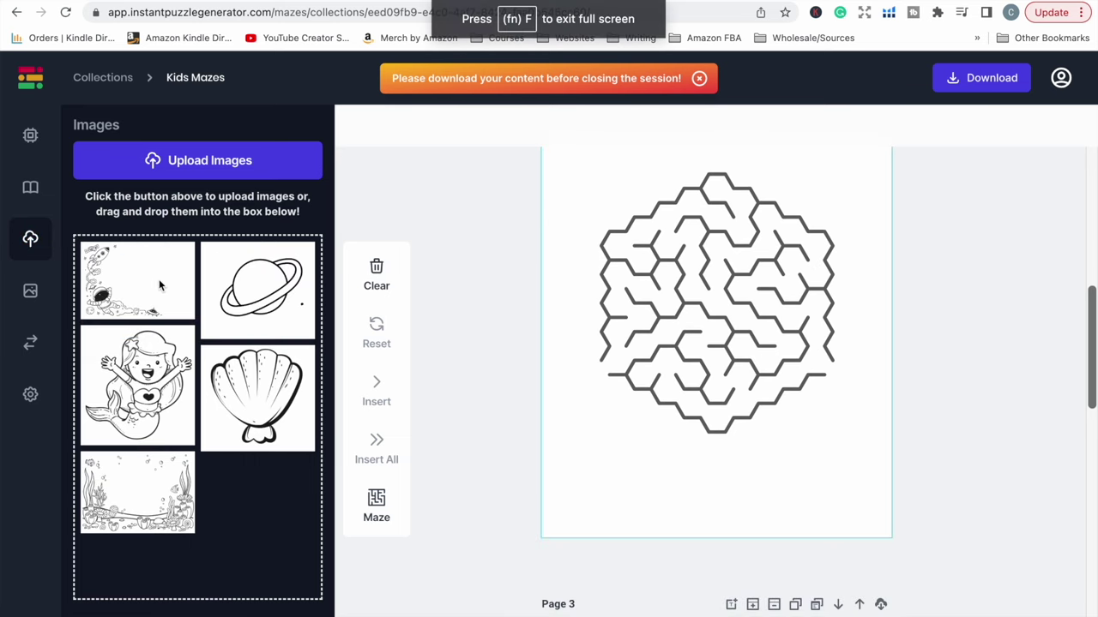
# - Insert the space-themed rocket corner picture at the top left of page 2, overlapping the hexagon maze
pyautogui.click(159, 278)
pyautogui.click(372, 393)
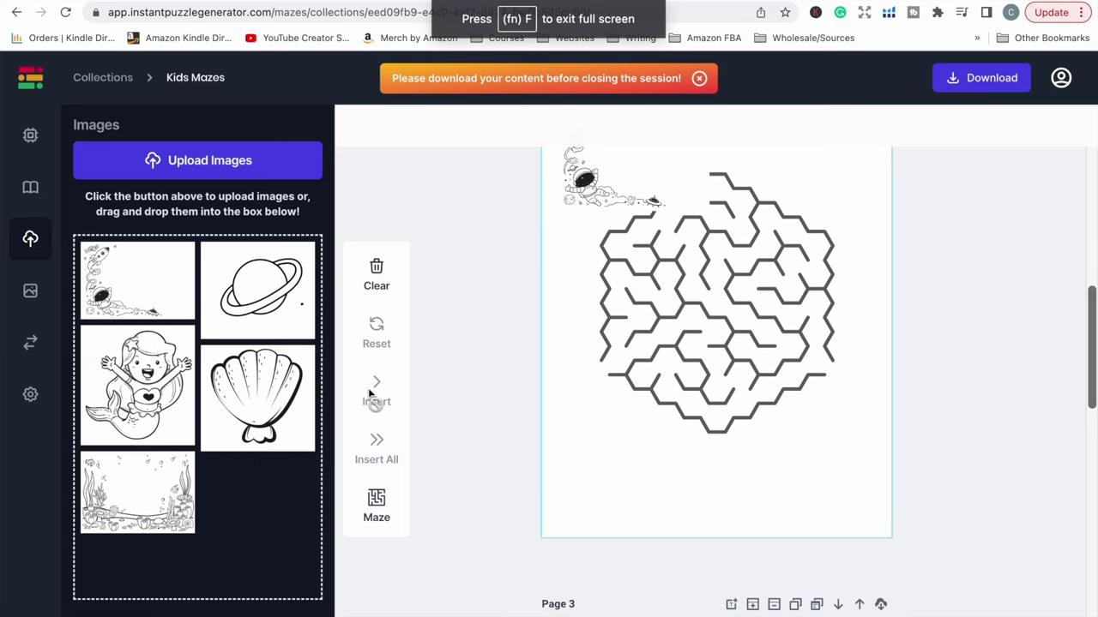